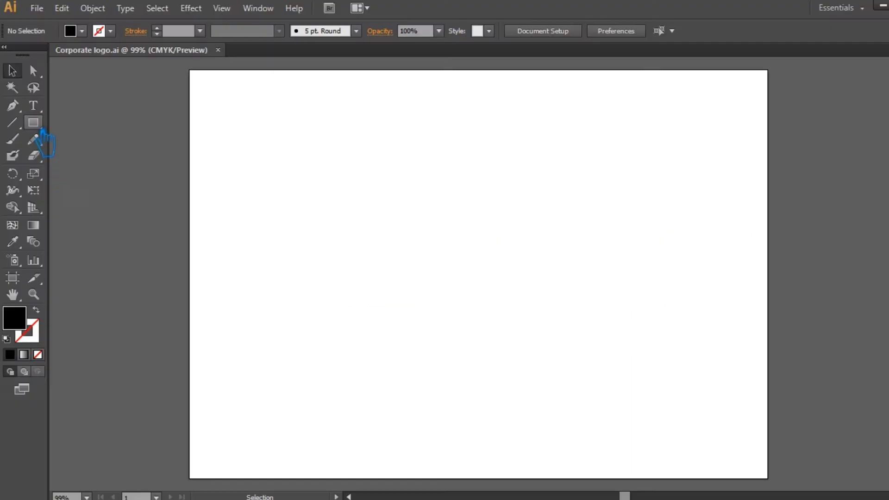
Draw a solid black 6-sided polygon on the artboard and zoom in on it.
left_click(33, 122)
left_click(88, 172)
left_click(481, 262)
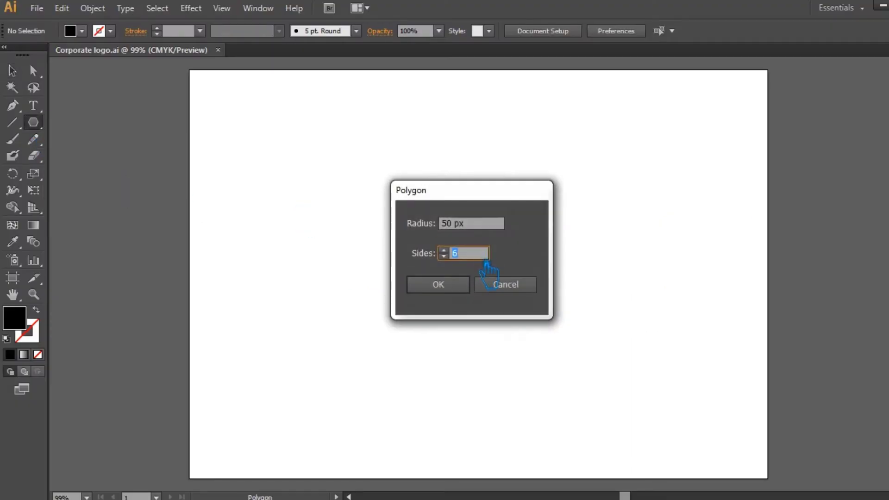
left_click(465, 286)
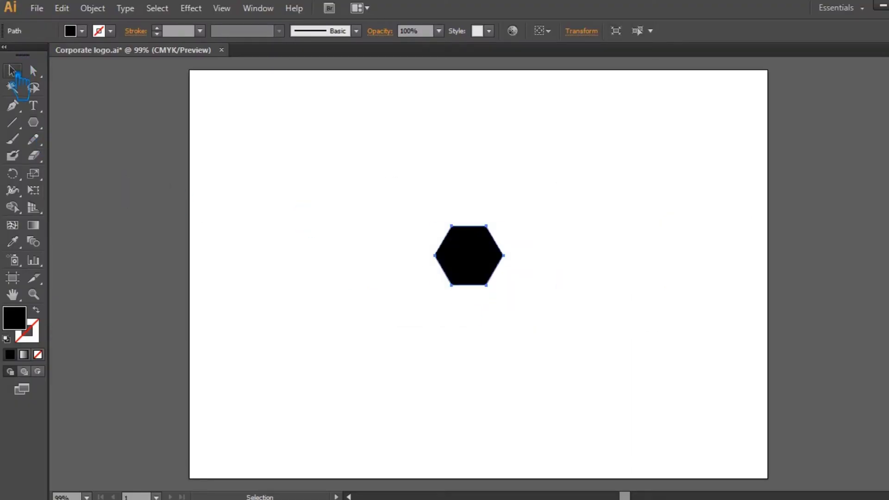
left_click(12, 72)
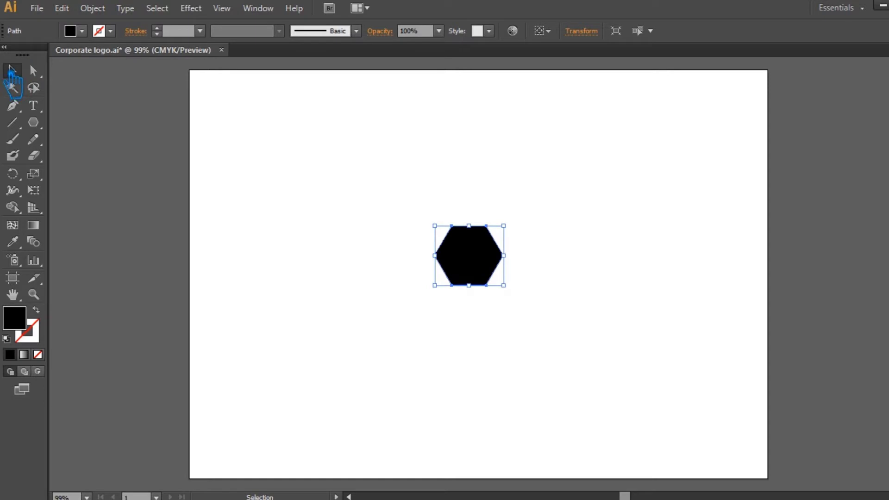
left_click(33, 295)
left_click_drag(394, 180, 583, 323)
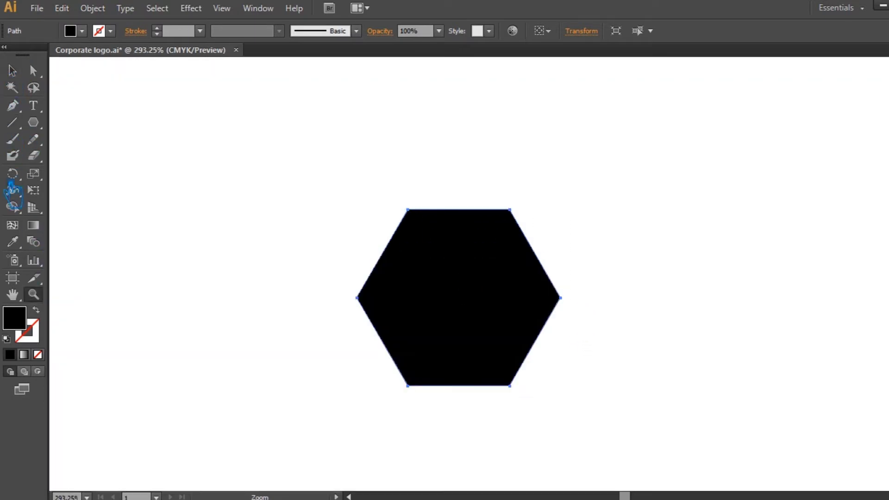
Draw a diagonal line through opposite hexagon corners and extend it past the hexagon.
left_click(14, 122)
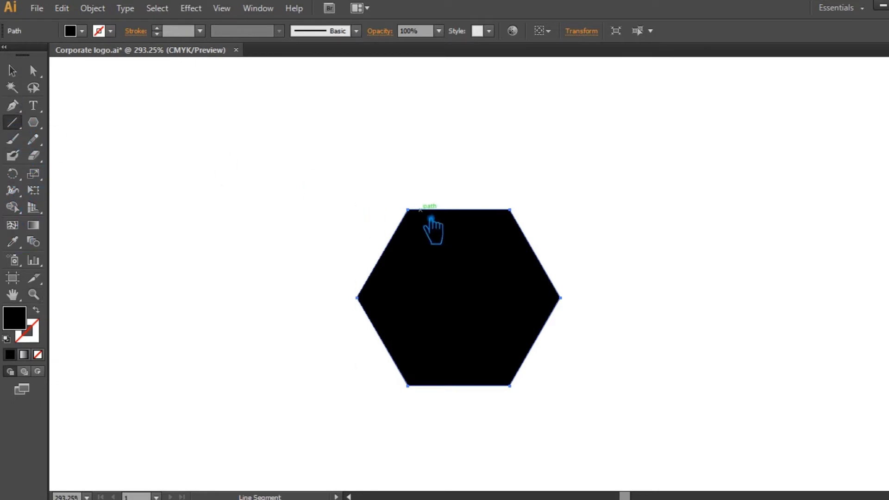
key("ctrl+shift+a")
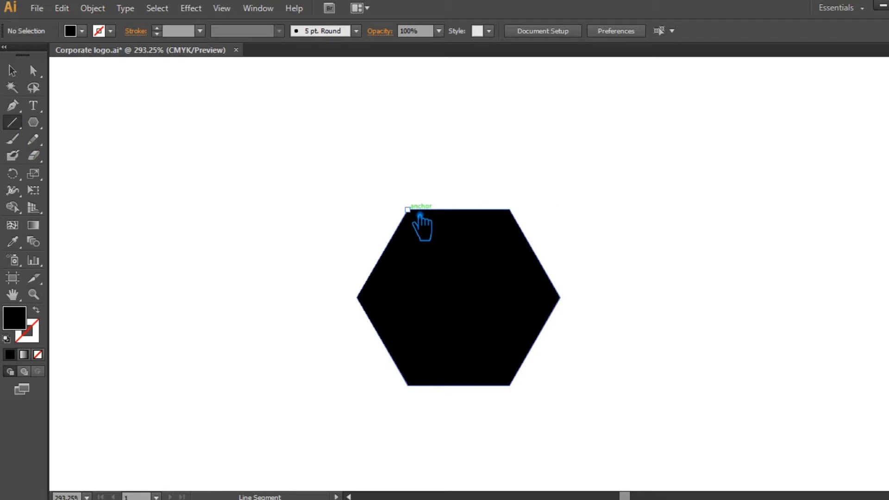
left_click_drag(420, 214, 521, 392)
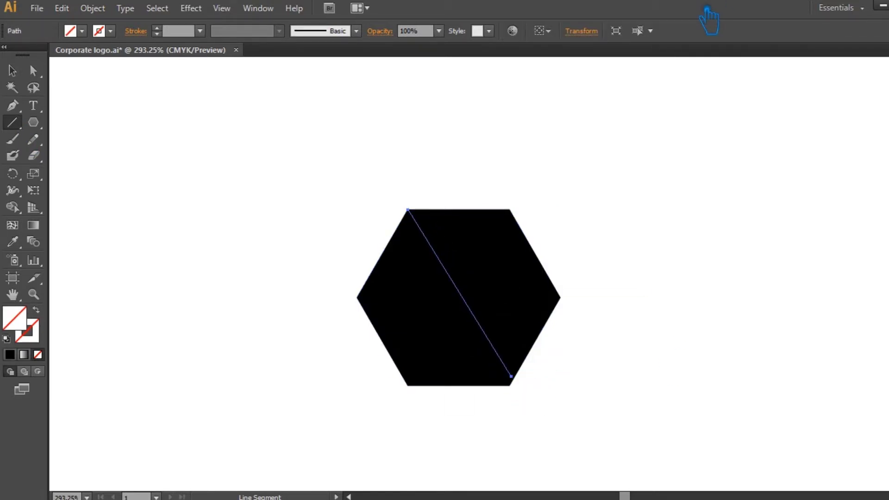
key("ctrl+shift+a")
left_click_drag(419, 216, 523, 394)
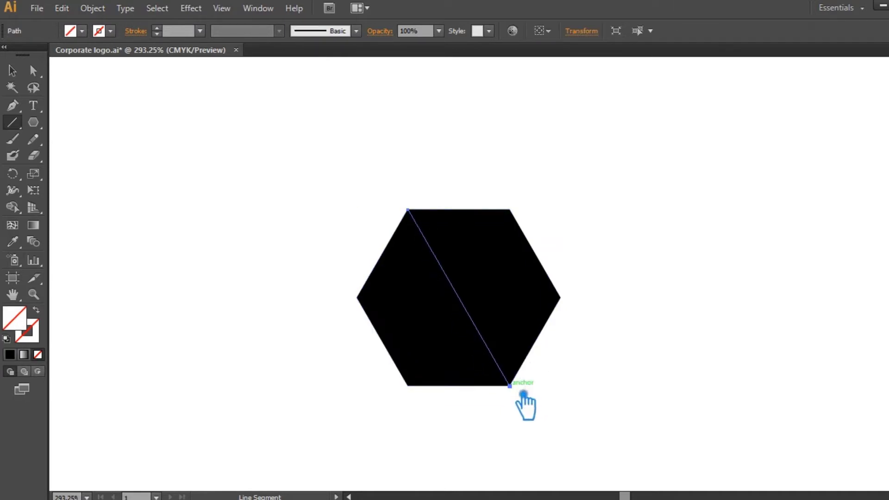
left_click(12, 70)
left_click_drag(511, 210, 584, 161)
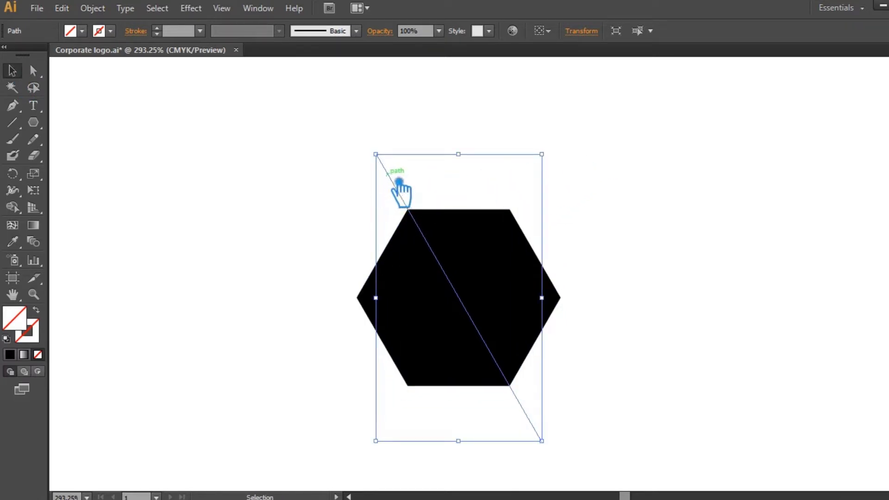
key("Delete")
Add a second extended diagonal and a horizontal line through the side corners.
left_click(12, 122)
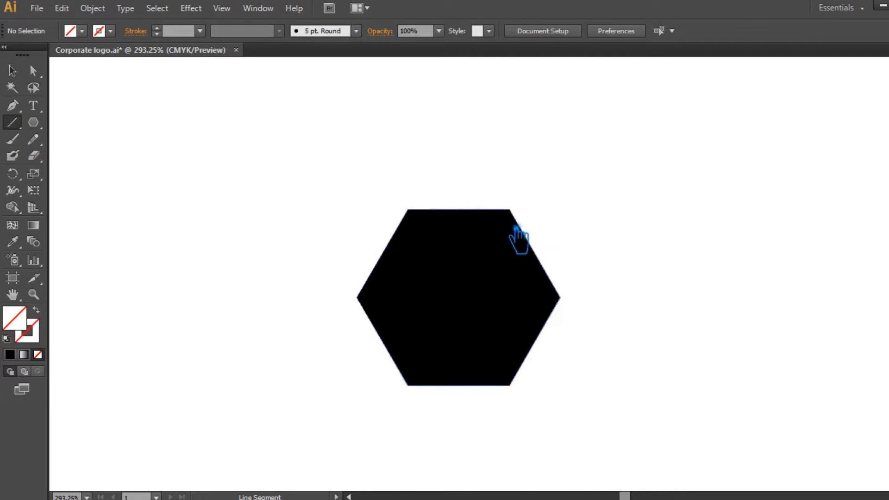
left_click_drag(522, 218, 418, 393)
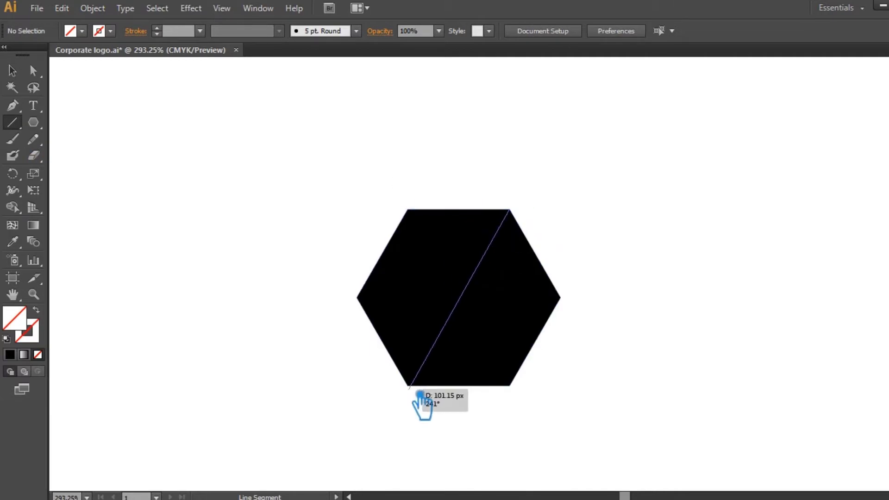
left_click(12, 70)
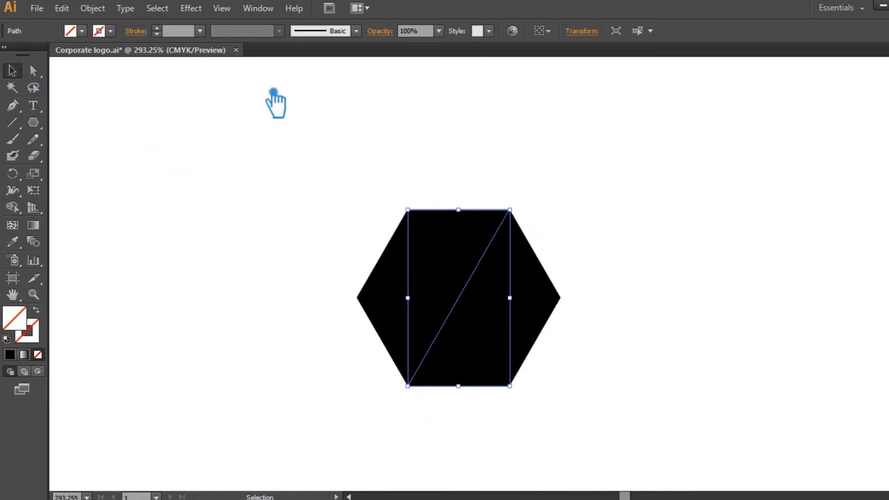
left_click_drag(522, 211, 591, 159)
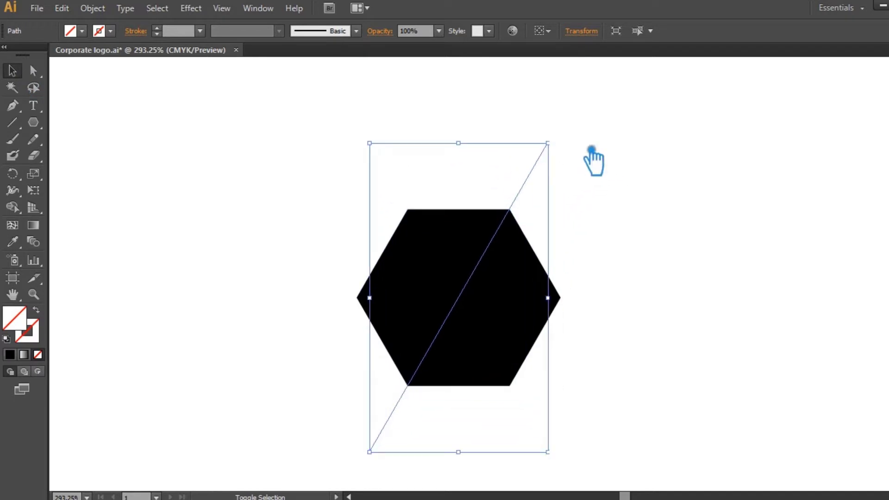
left_click(12, 122)
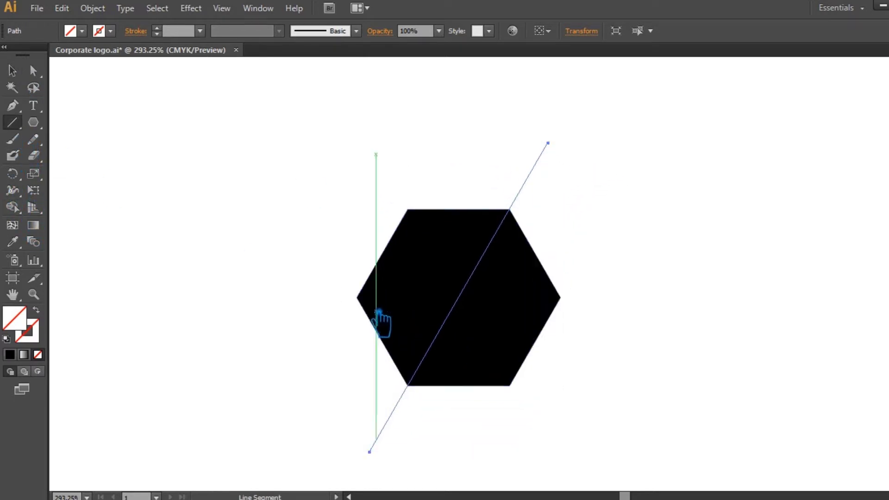
left_click_drag(357, 297, 573, 304)
Divide the hexagon along the three lines with Pathfinder Divide.
left_click(12, 70)
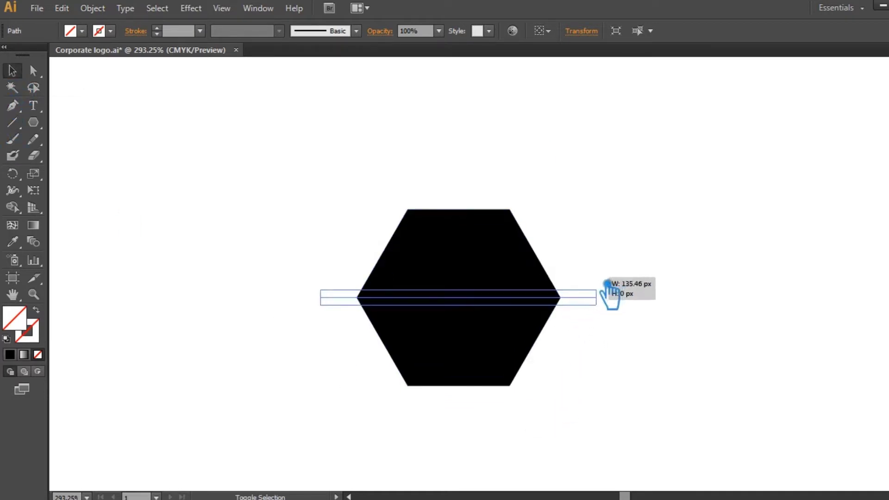
left_click_drag(659, 444, 271, 180)
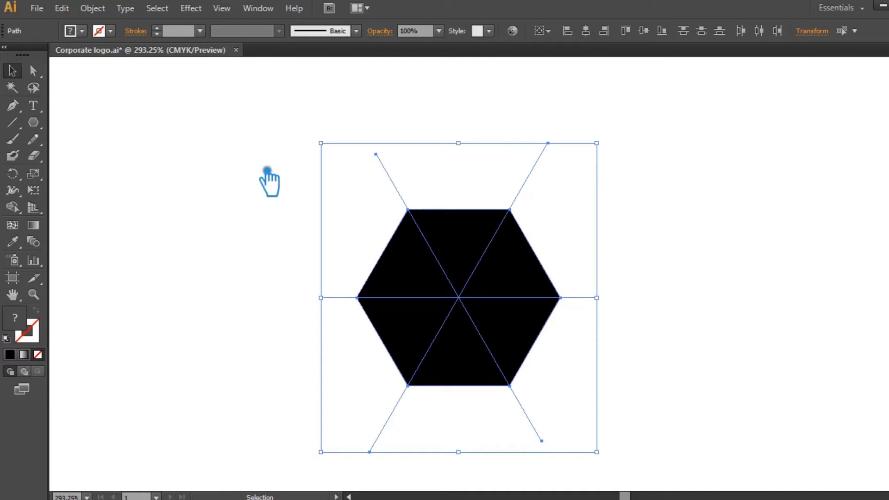
key("ctrl+shift+F9")
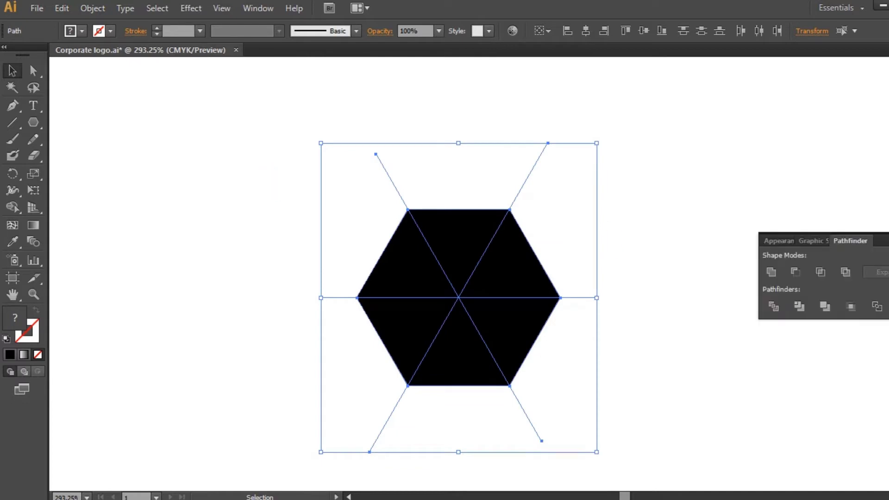
left_click(787, 312)
key("ctrl+shift+F9")
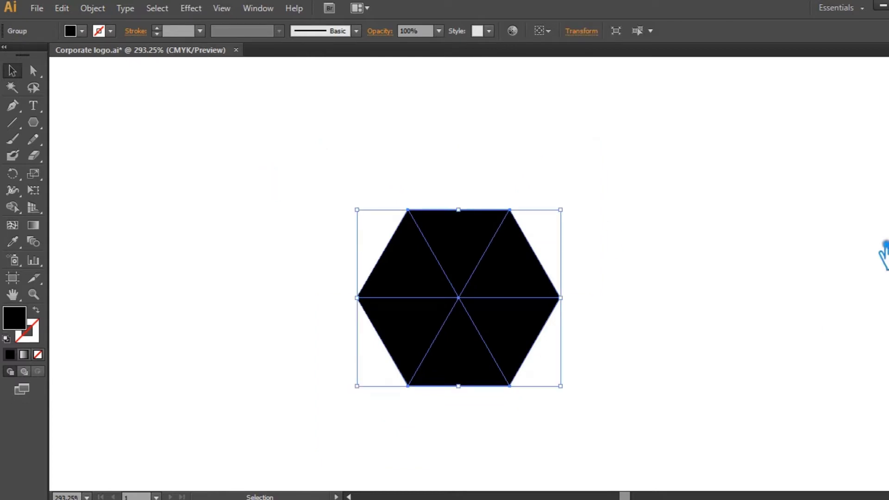
left_click(687, 244)
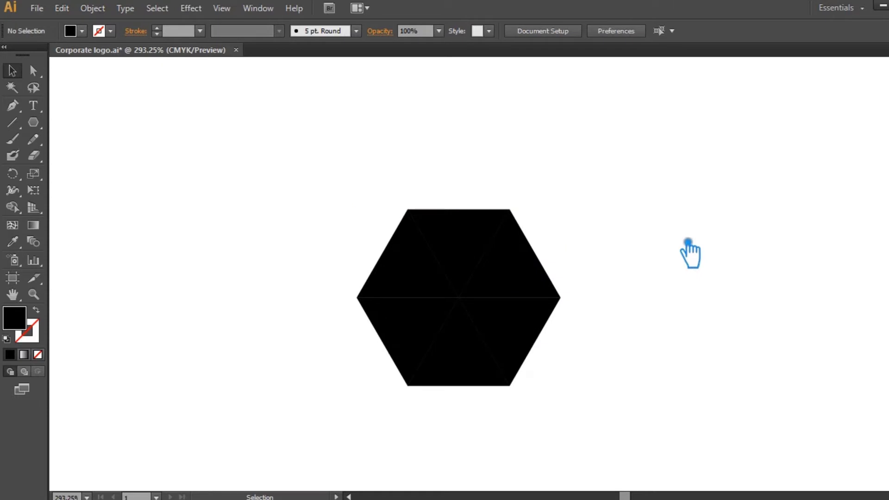
left_click(410, 324)
right_click(403, 322)
Ungroup the divided hexagon into six separate triangles.
left_click(442, 398)
left_click(452, 453)
left_click(430, 345)
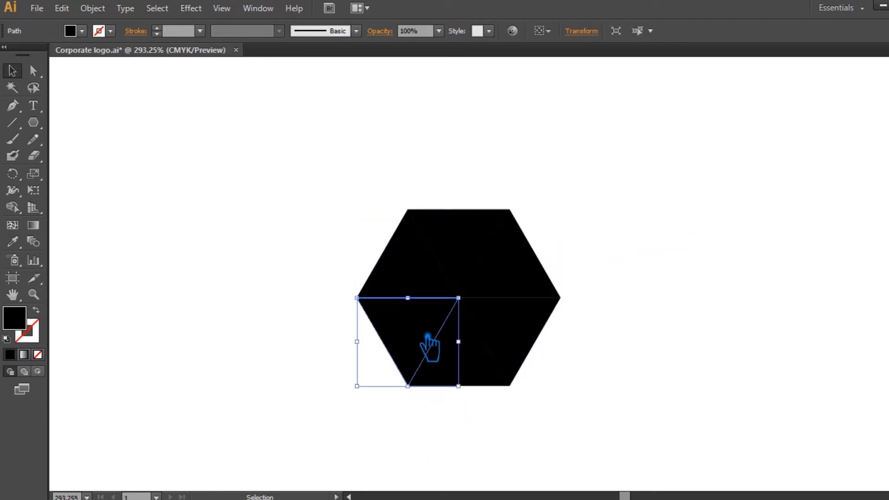
left_click(298, 342)
key("ctrl+z")
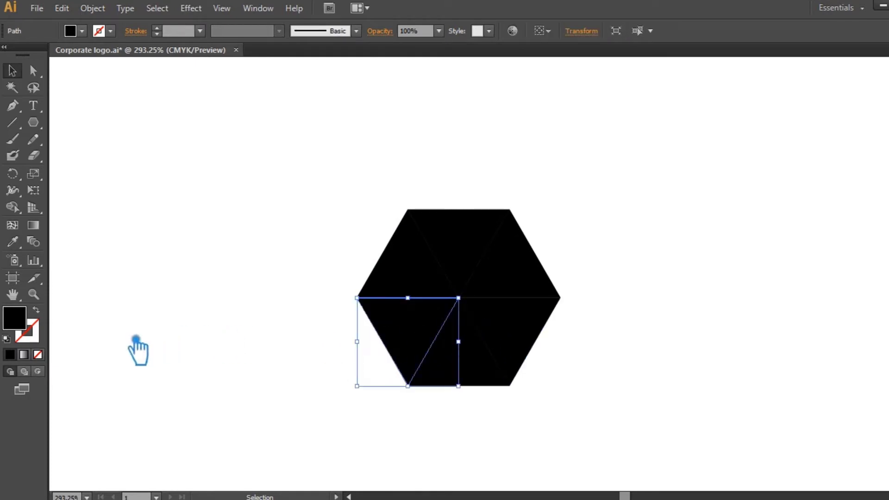
Fill the lower-left triangle with dark brown and set the Color panel to RGB.
double_click(23, 324)
left_click(356, 255)
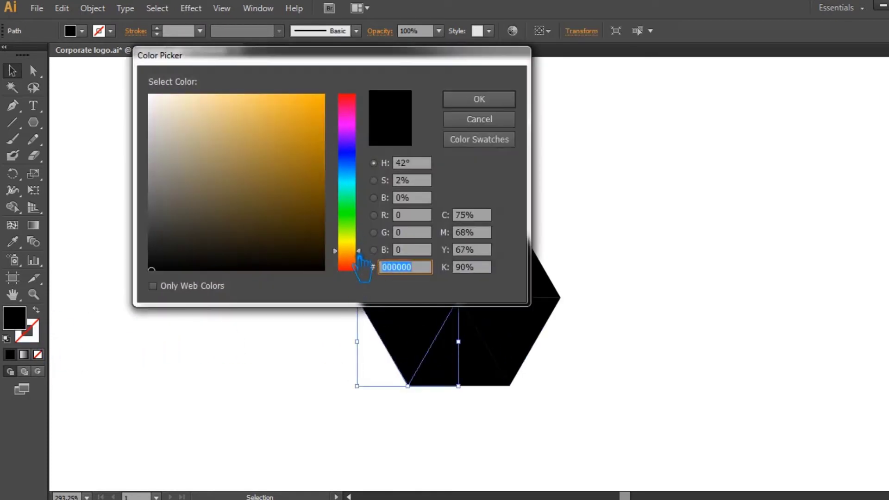
left_click_drag(239, 200, 257, 227)
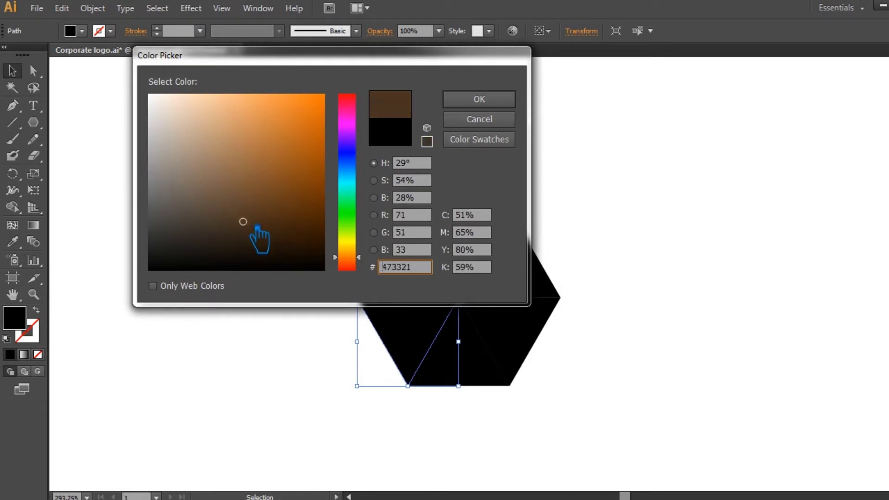
left_click(480, 99)
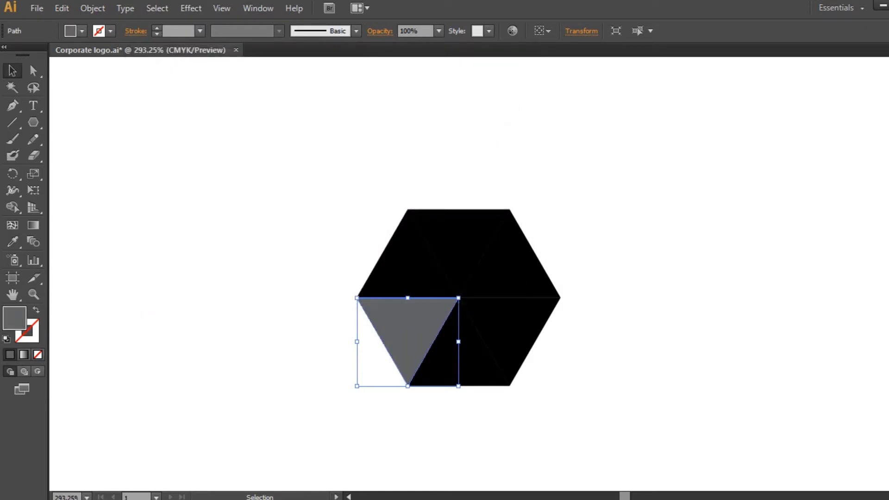
key("F6")
left_click(882, 58)
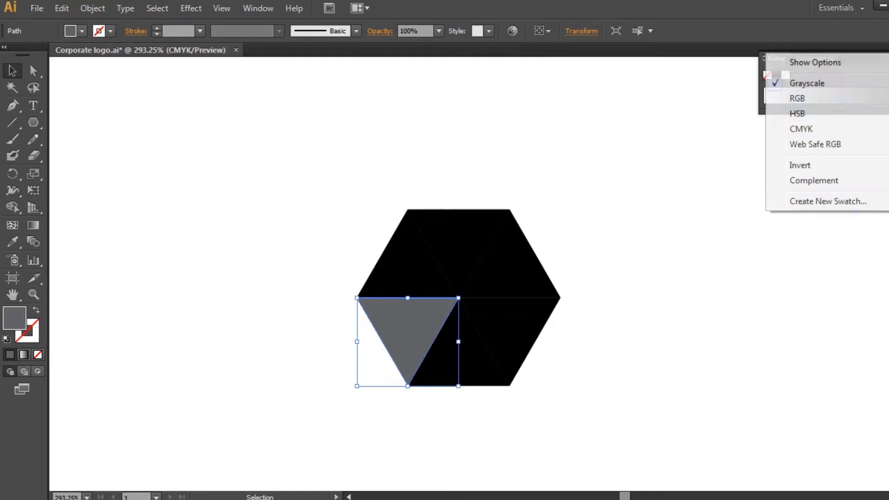
left_click(817, 102)
Give the upper-left triangle a slightly lighter brown sampled from the lower-left.
left_click(425, 281)
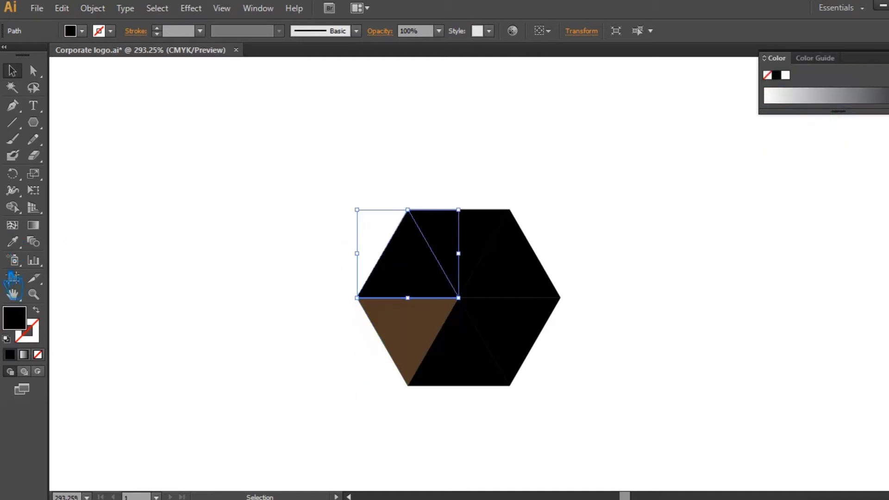
left_click(13, 241)
left_click(411, 334)
double_click(14, 318)
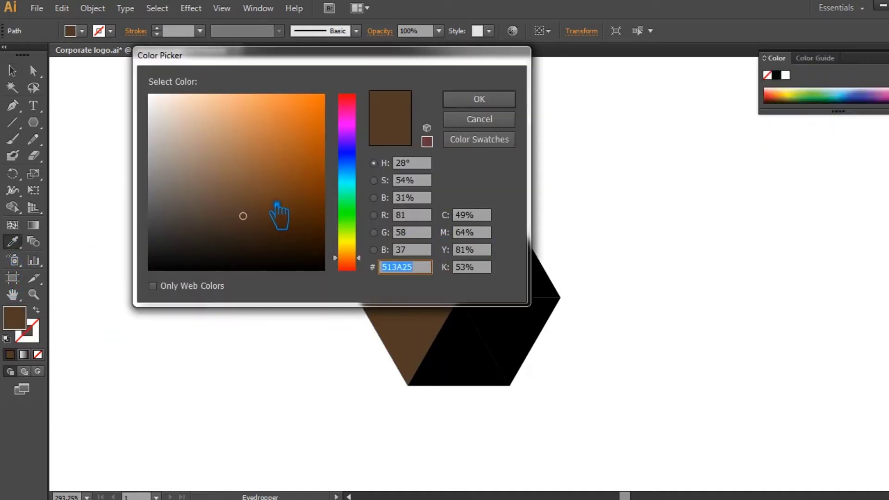
left_click(284, 173)
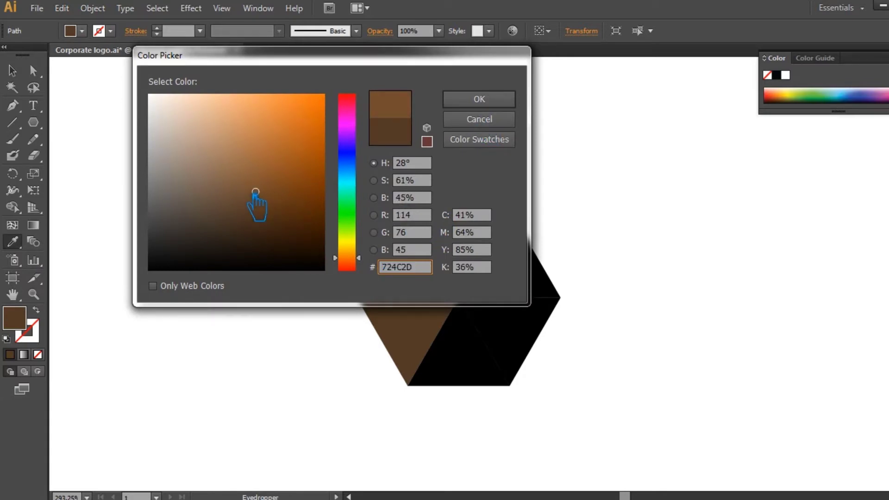
left_click(480, 99)
left_click(12, 71)
Color the top-middle triangle a lighter brown than its upper-left neighbour.
left_click(509, 262)
left_click(12, 241)
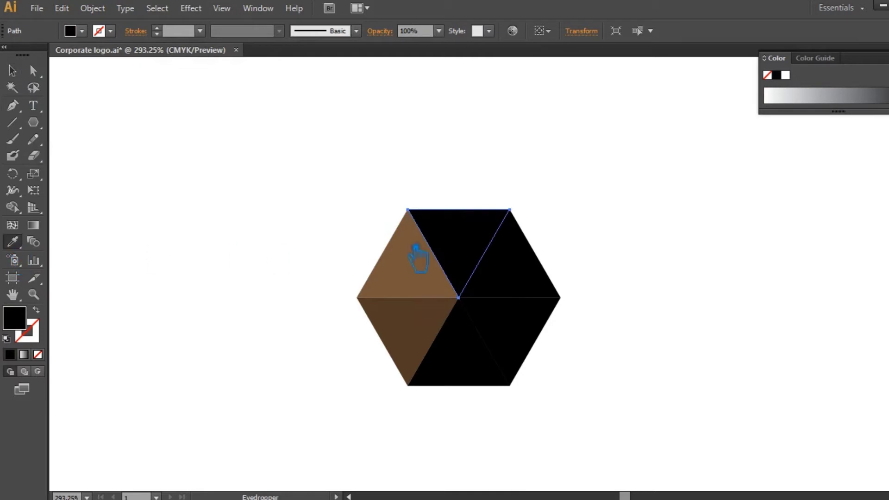
left_click(414, 253)
double_click(22, 326)
left_click_drag(238, 185, 236, 163)
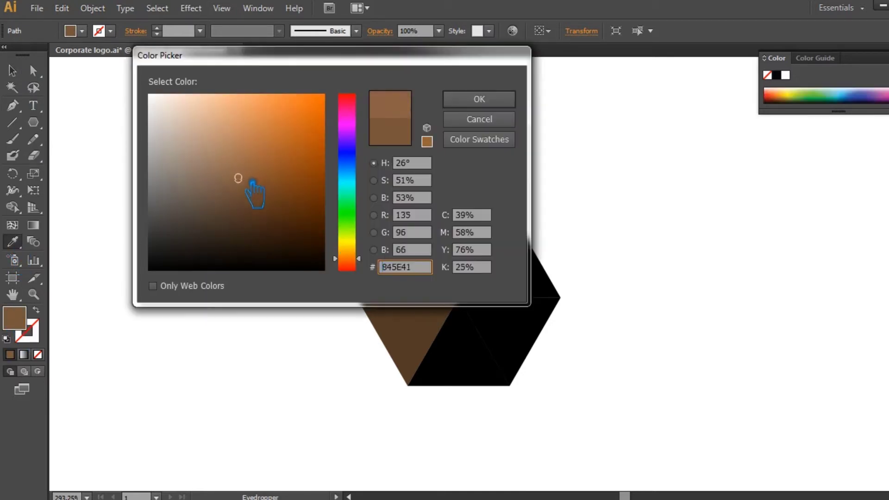
left_click(491, 104)
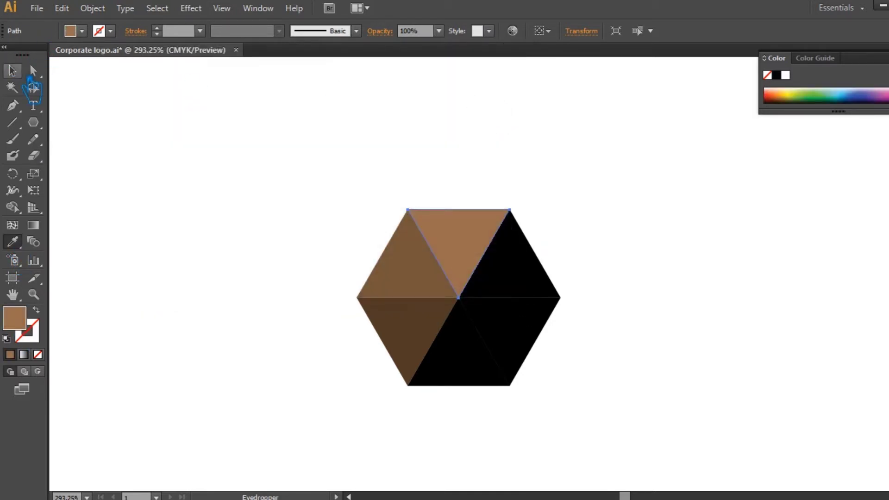
left_click(553, 288)
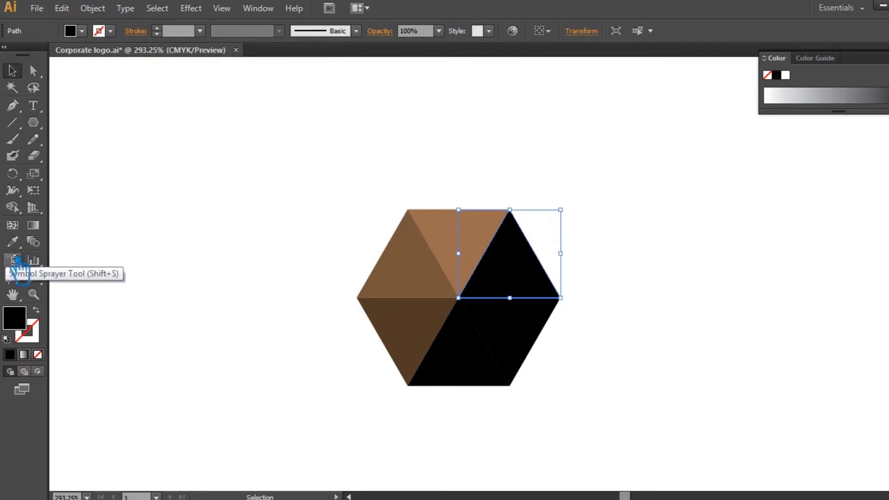
Redo the top triangle's fill with a different lighter brown.
key("ctrl+c")
key("ctrl+z")
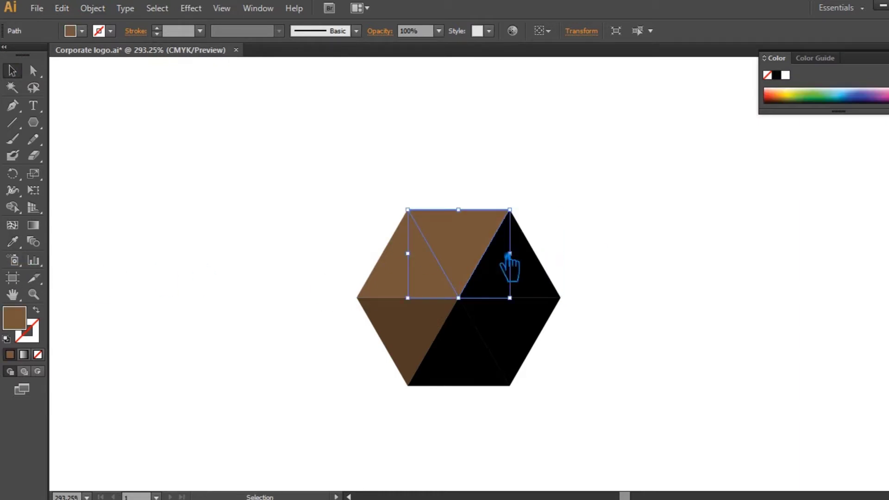
double_click(27, 327)
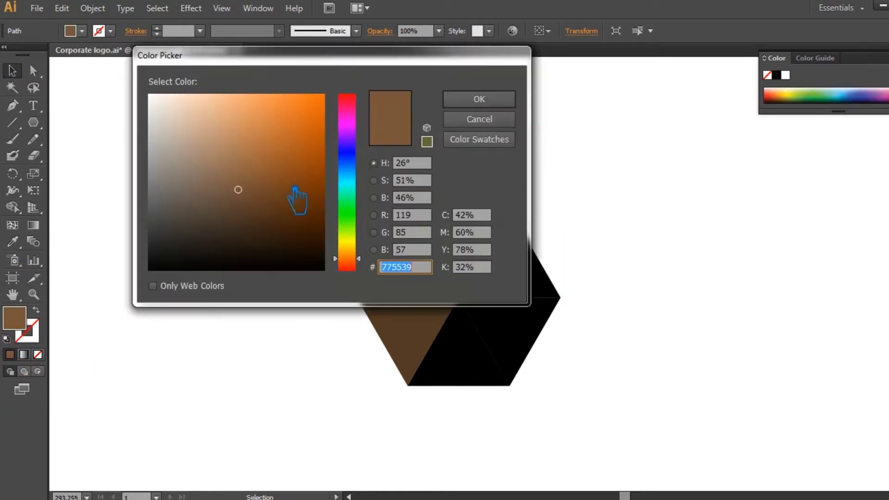
left_click(252, 180)
left_click(479, 98)
Shade the upper-right triangle a lighter brown sampled from the top triangle.
left_click(543, 291)
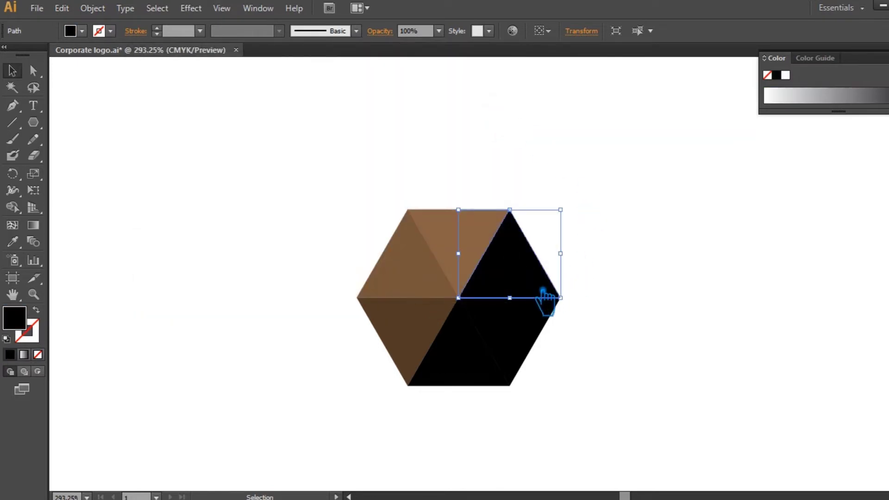
left_click(13, 242)
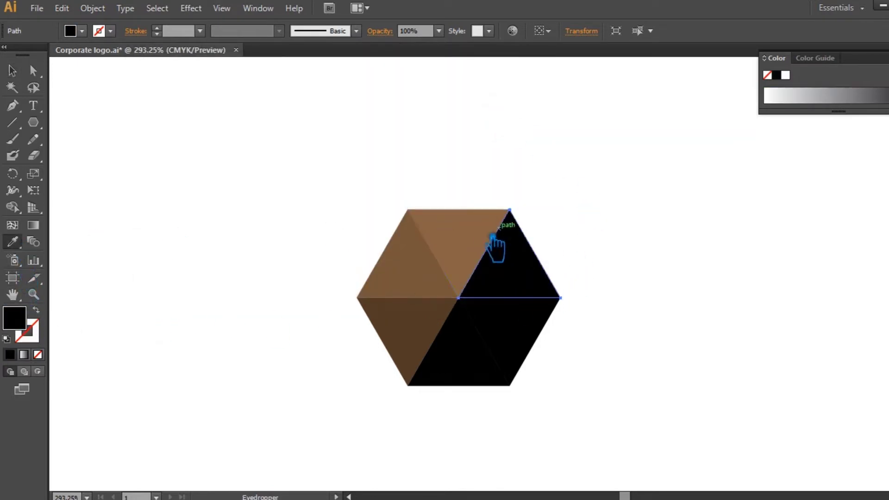
left_click(477, 246)
double_click(26, 324)
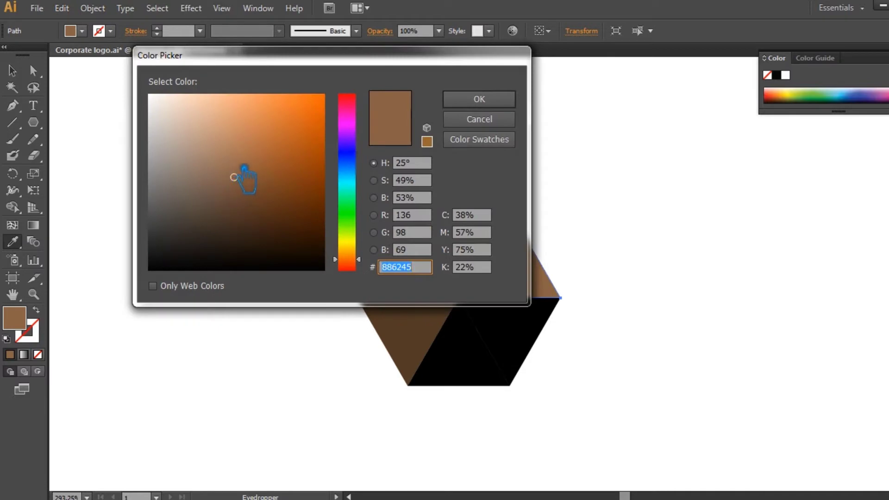
left_click(233, 157)
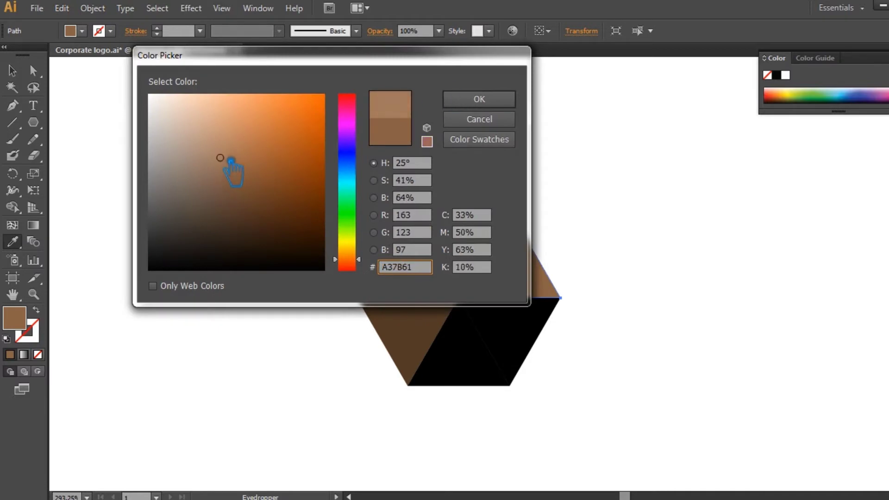
left_click(456, 99)
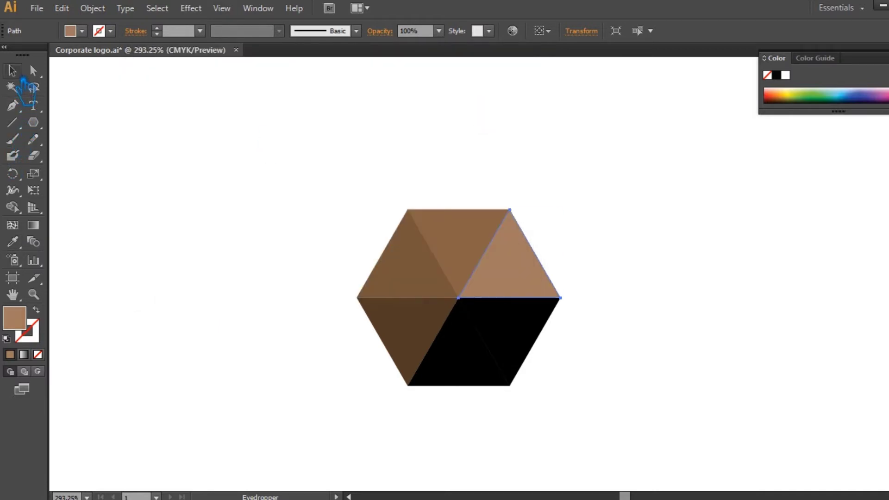
Give the lower-right triangle a light tan based on the upper-right brown.
left_click(514, 350)
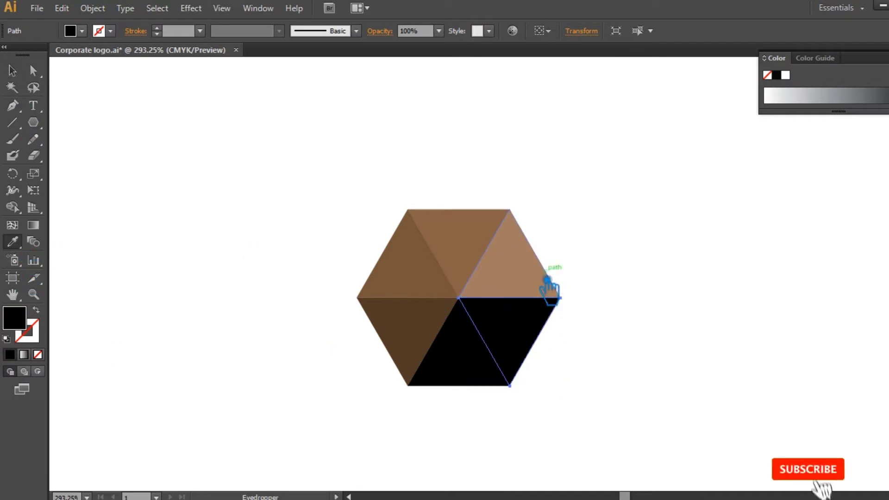
left_click(548, 279)
double_click(15, 319)
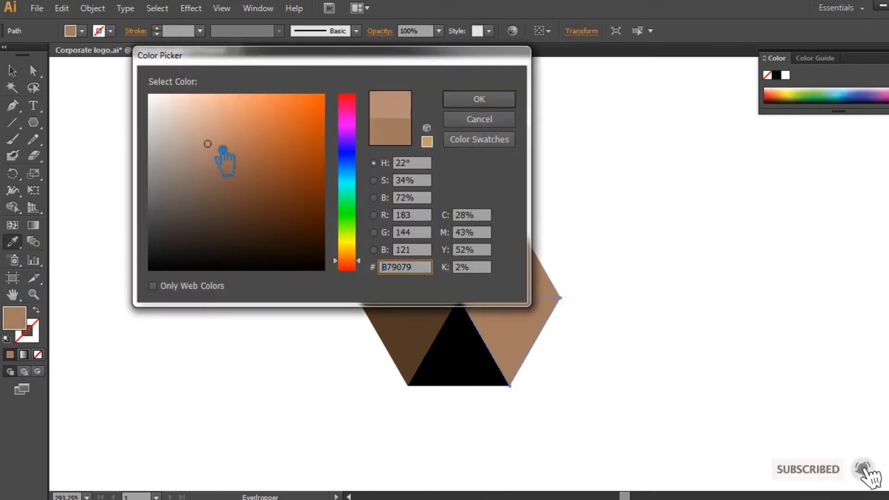
left_click(468, 101)
Fill the bottom triangle with an even lighter tan.
left_click(12, 70)
left_click(199, 152)
left_click(484, 378)
key("i")
left_click(523, 329)
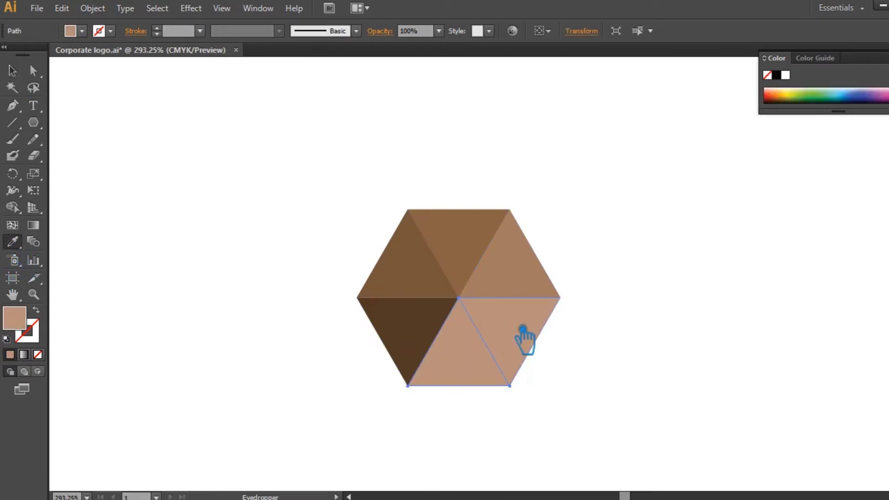
double_click(22, 332)
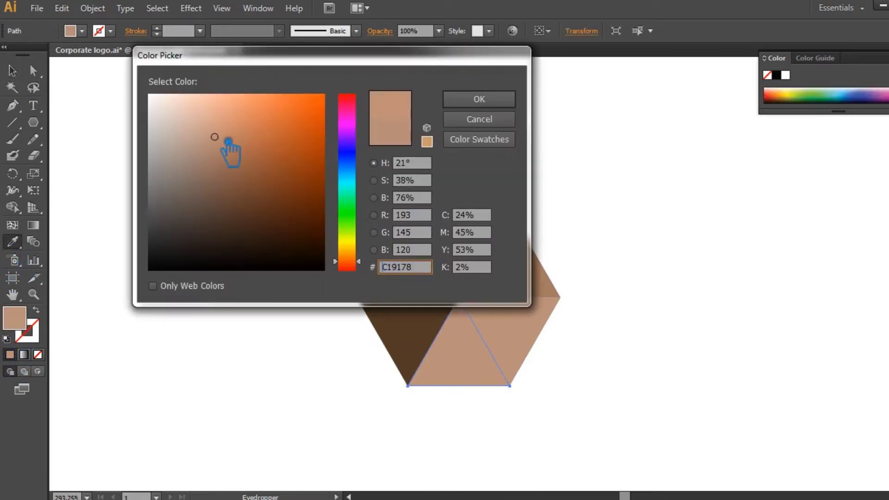
left_click(207, 125)
left_click(502, 102)
Select all six shaded triangles and group them into one hexagon.
key("v")
left_click(167, 172)
mouse_move(691, 445)
left_mouse_down()
mouse_move(523, 373)
mouse_move(306, 182)
left_mouse_up()
key("a")
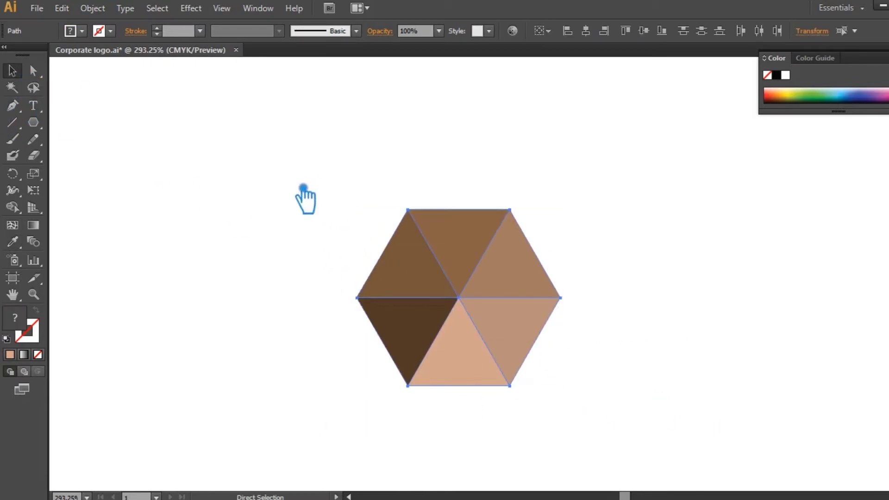
key("ctrl+g")
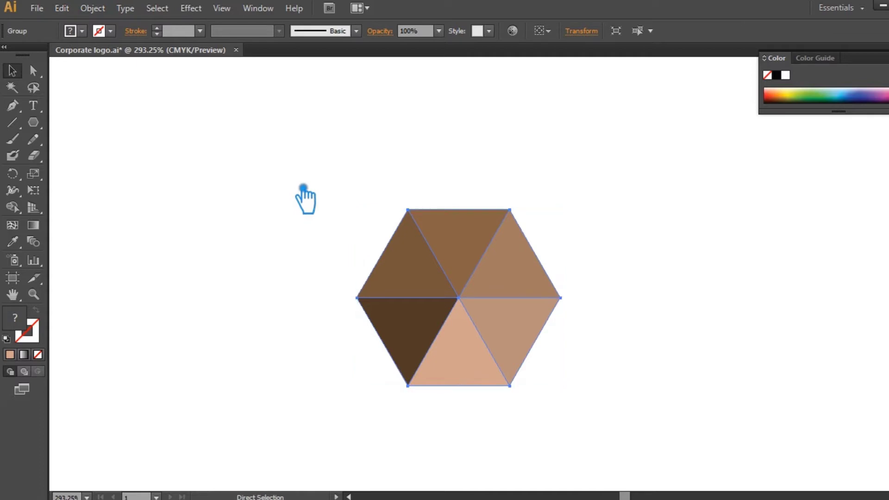
Alt-drag two hexagon copies straight up, stacking a column of three touching hexagons.
left_click(618, 238)
left_click_drag(480, 267, 495, 92)
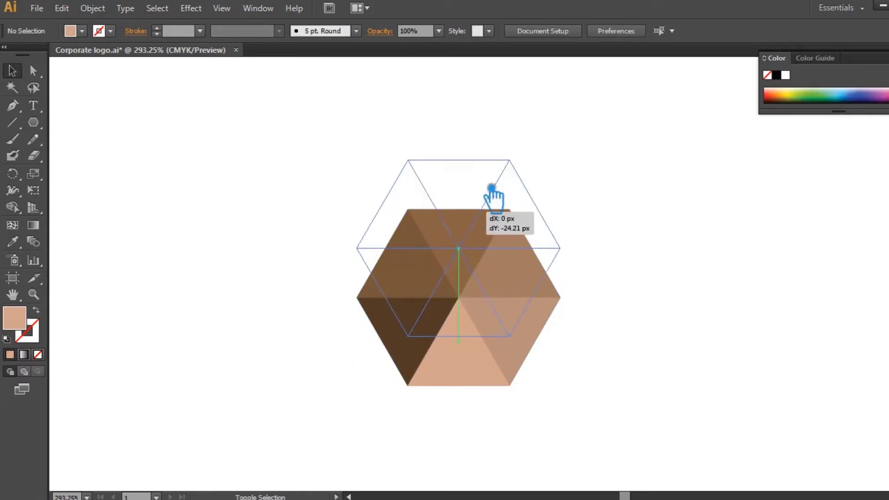
left_click_drag(494, 91, 495, 92)
left_click_drag(706, 164, 681, 320)
key("ctrl+minus")
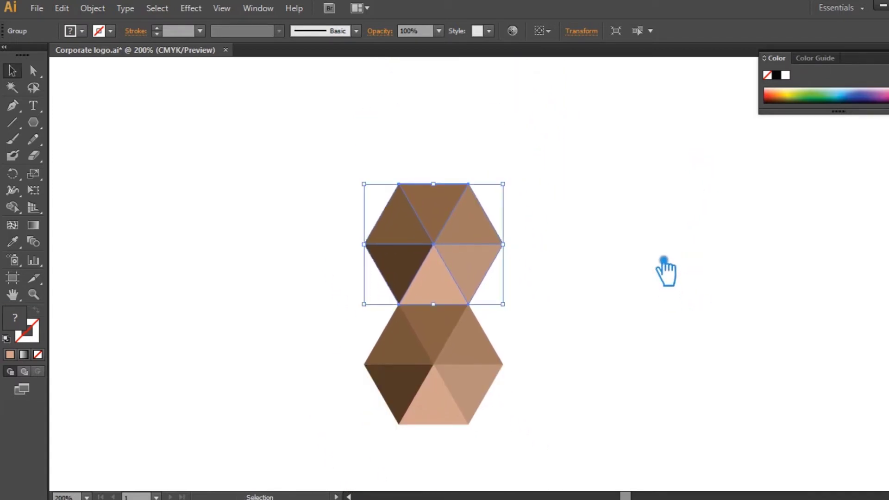
left_click(641, 264)
left_click_drag(445, 223, 446, 97)
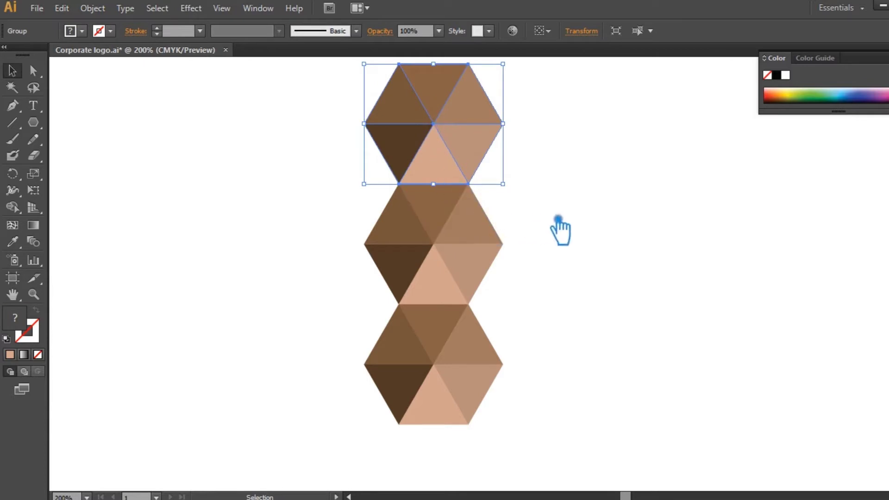
Try a hexagon copy beside the bottom hexagon, then remove it.
left_click(492, 372)
key("a")
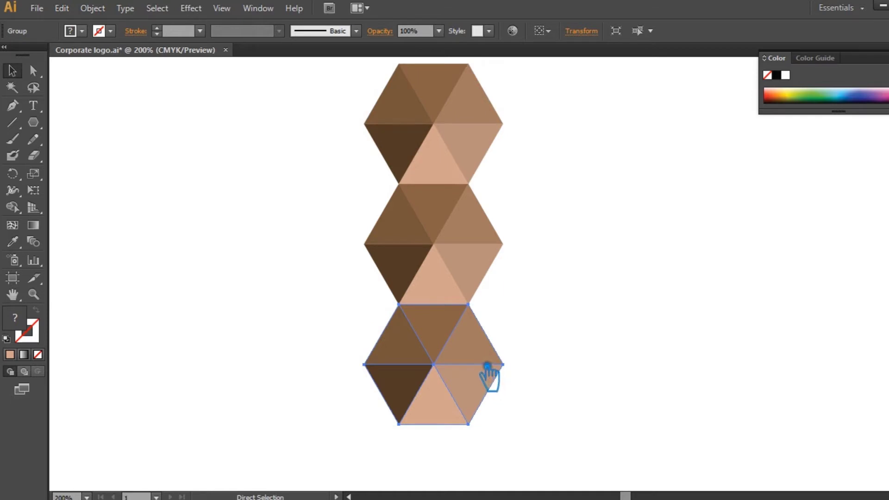
key("v")
left_click(616, 363)
left_click_drag(485, 365, 541, 359)
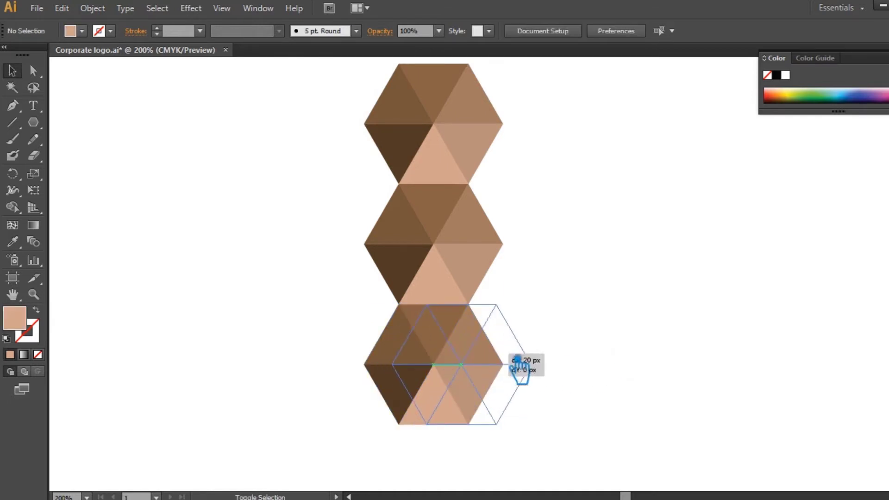
left_click_drag(543, 359, 619, 356)
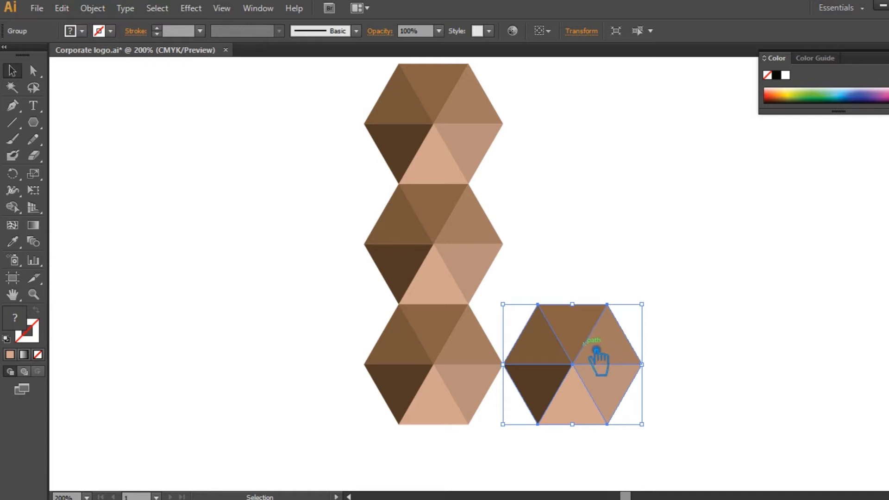
key("Delete")
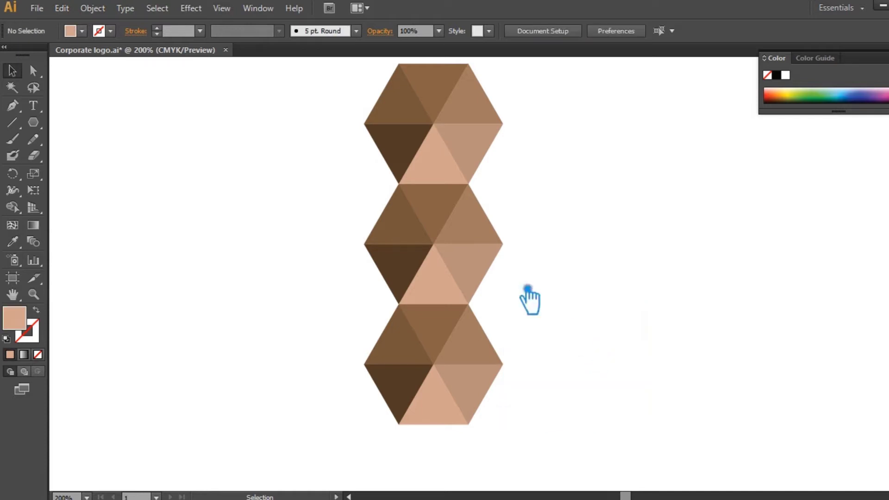
left_click(475, 242)
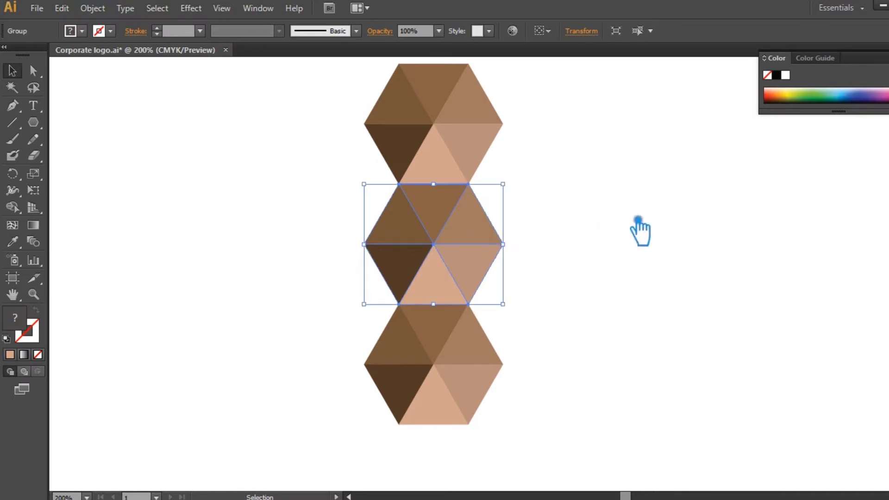
Place a copy of the middle hexagon to the right of the column.
left_click(640, 229)
left_click_drag(473, 272, 598, 271)
left_click(684, 345)
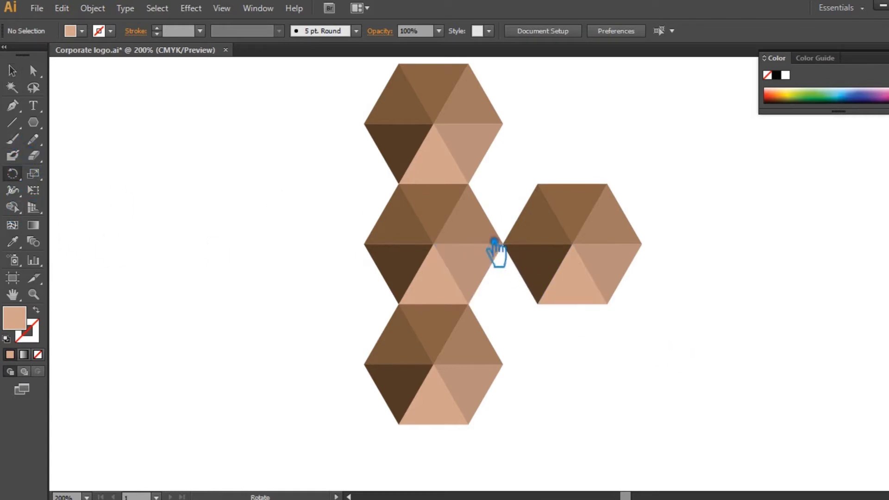
left_click(12, 72)
left_click(599, 232)
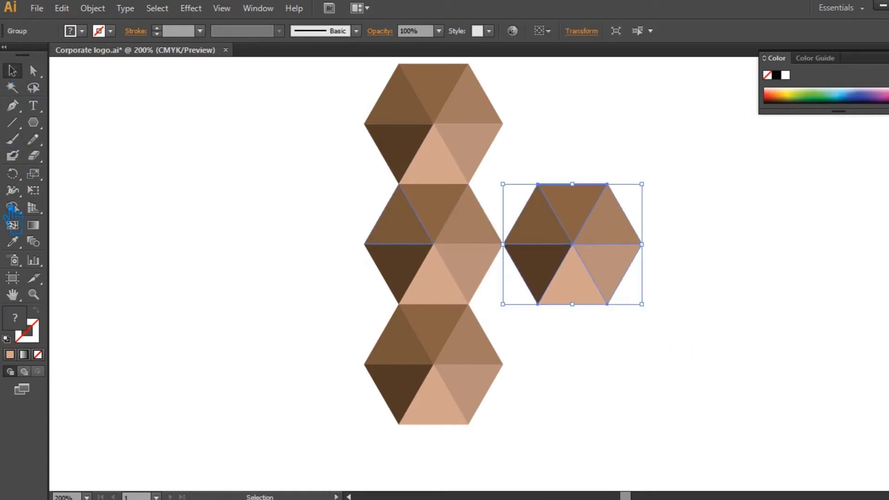
Rotate the right-hand hexagon so it nests between the top and middle hexagons.
left_click(20, 176)
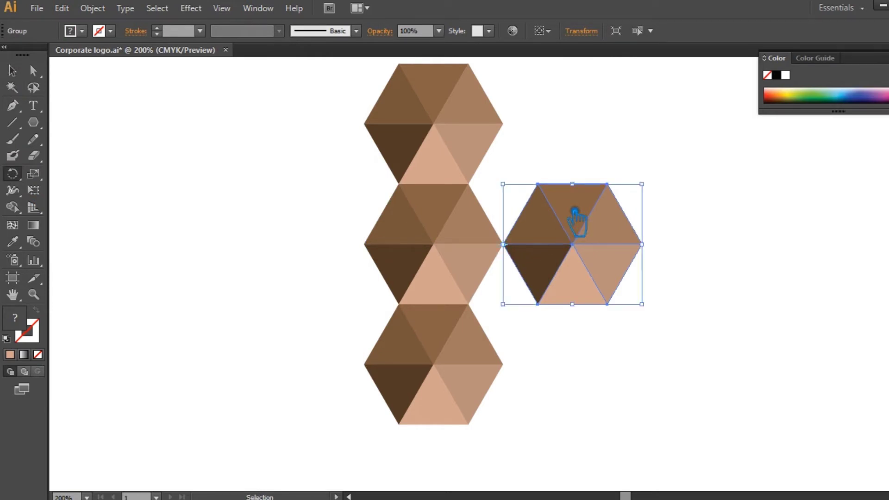
key("ctrl+plus")
key("ctrl+plus")
key("ctrl+plus")
mouse_move(623, 204)
left_mouse_down()
mouse_move(451, 440)
mouse_move(359, 234)
left_mouse_up()
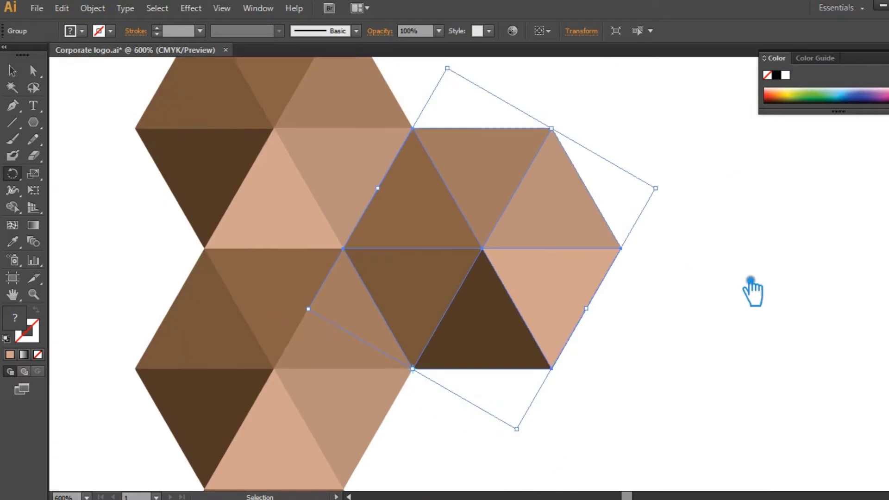
key("ctrl+minus")
key("ctrl+minus")
key("ctrl+minus")
key("r")
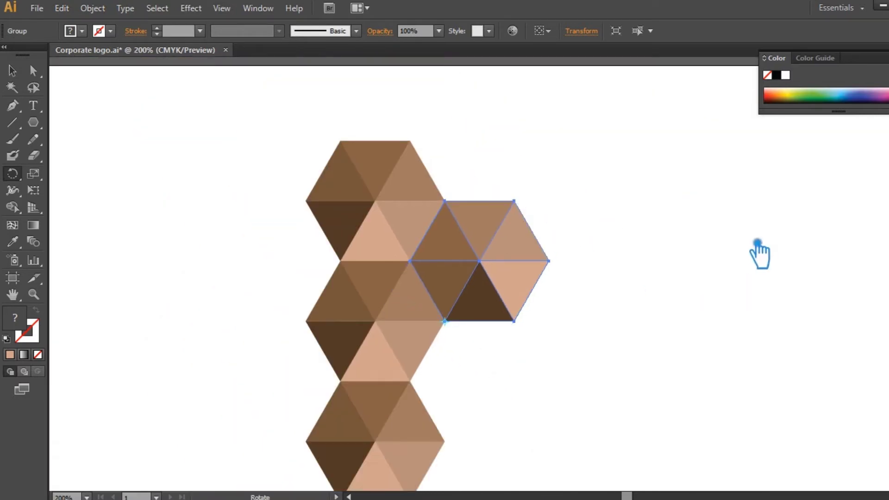
left_click(12, 70)
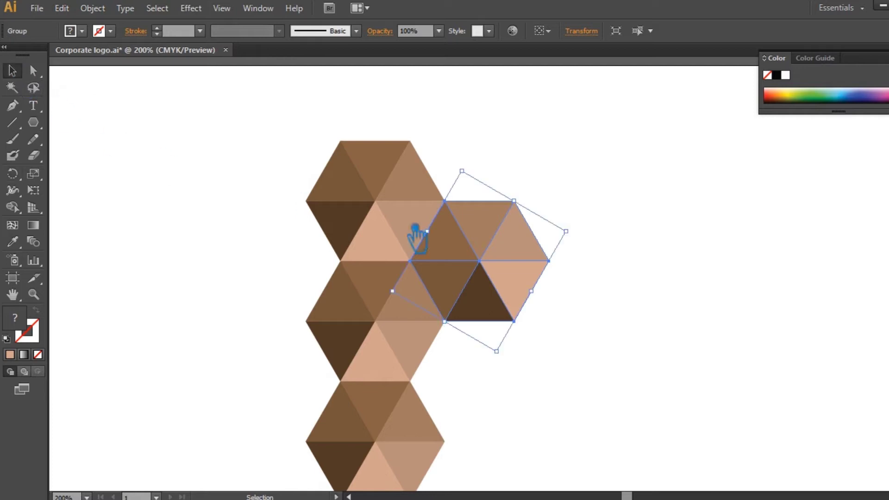
left_click(635, 292)
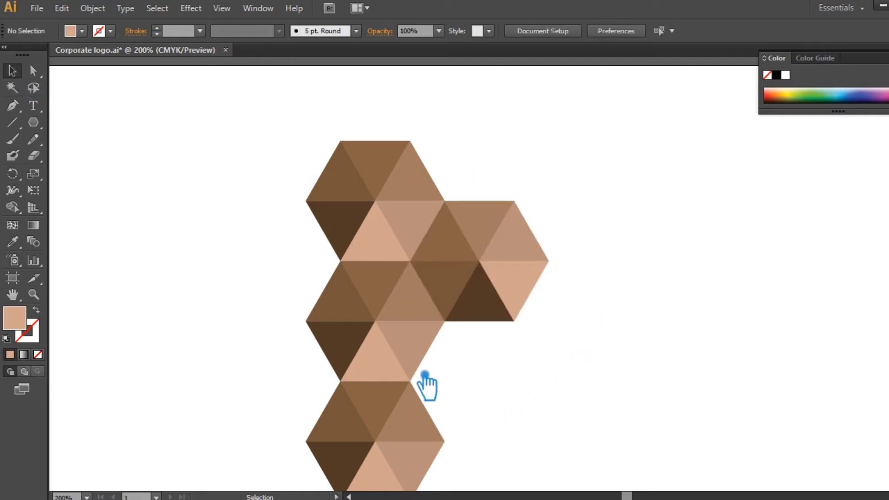
left_click(378, 327)
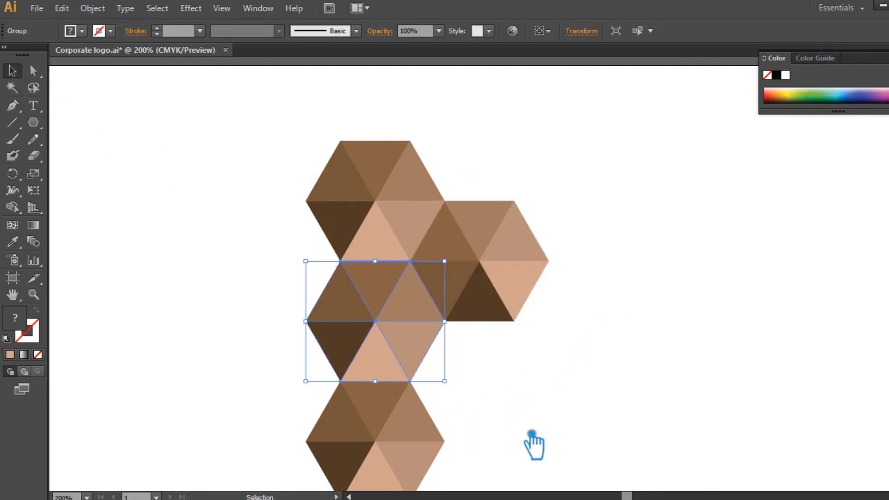
left_click_drag(598, 436, 563, 373)
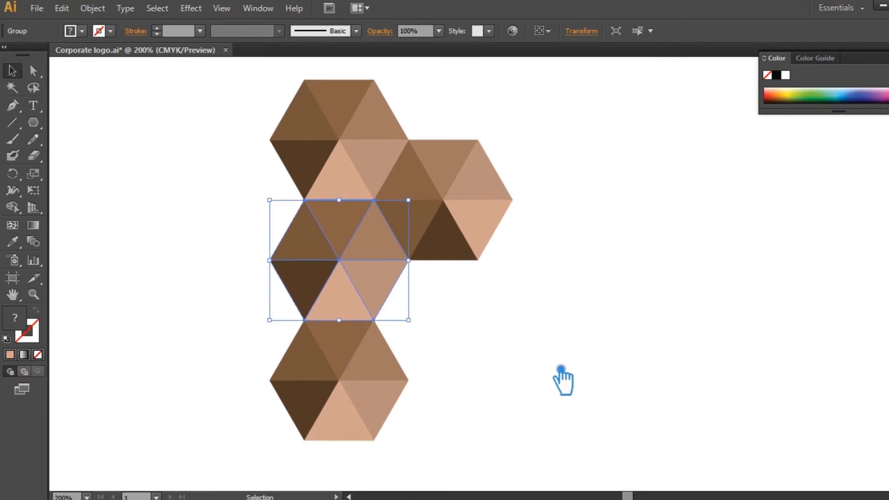
left_click_drag(593, 311, 569, 352)
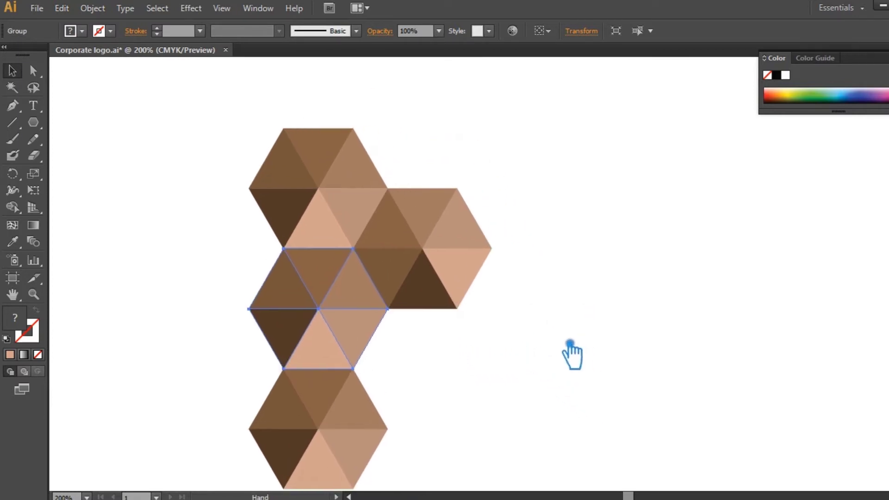
left_click(556, 328)
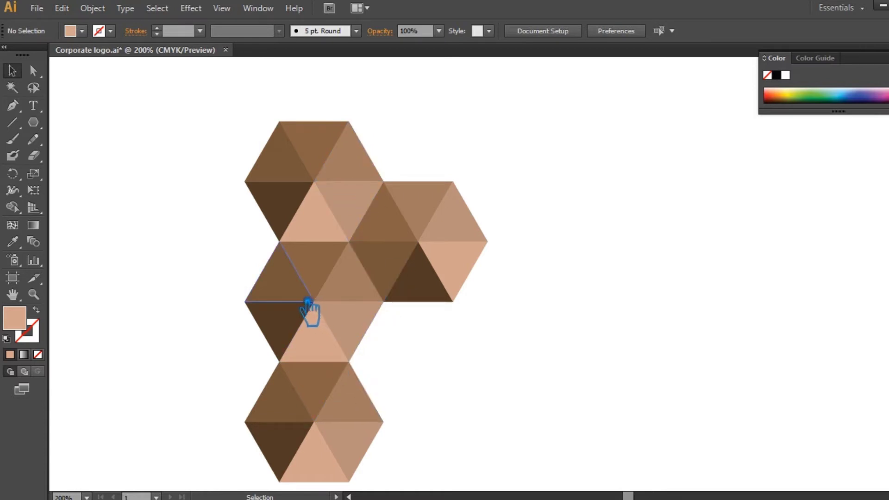
Place a hexagon copy between the middle and bottom hexagons on the right side.
left_click_drag(345, 311, 416, 364)
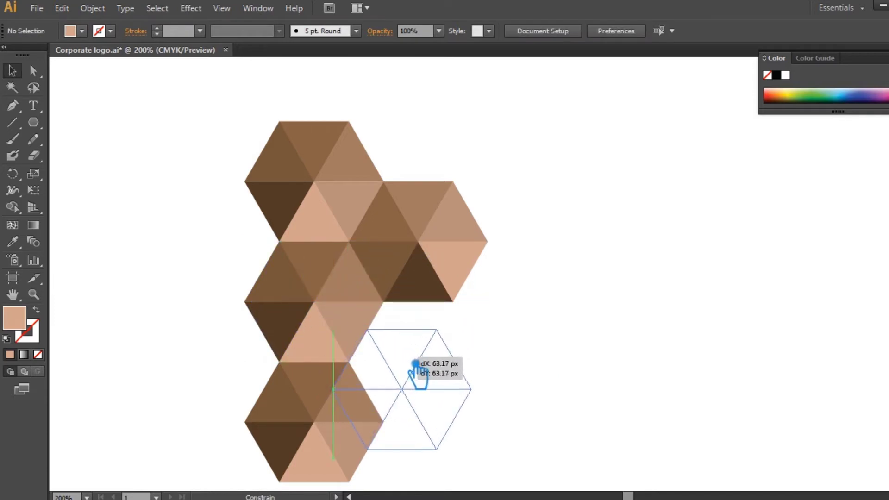
left_click_drag(416, 364, 403, 326)
left_click(621, 340)
left_click(585, 324)
mouse_move(586, 324)
left_mouse_down()
mouse_move(567, 317)
mouse_move(562, 301)
left_mouse_up()
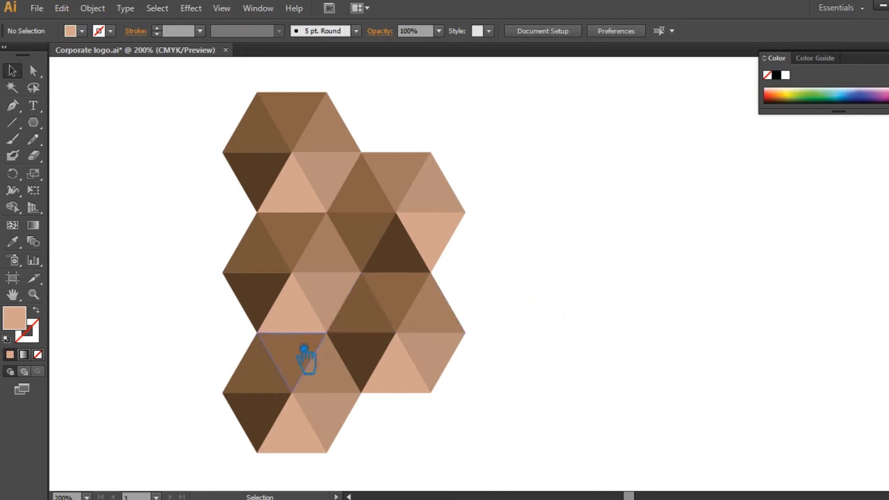
Select the whole five-hexagon mosaic and ungroup all its triangles.
left_click(316, 310)
left_click_drag(523, 433, 232, 129)
right_click(333, 192)
left_click(369, 268)
left_click(597, 245)
scroll(537, 398, "down", 2)
scroll(539, 364, "down", 2)
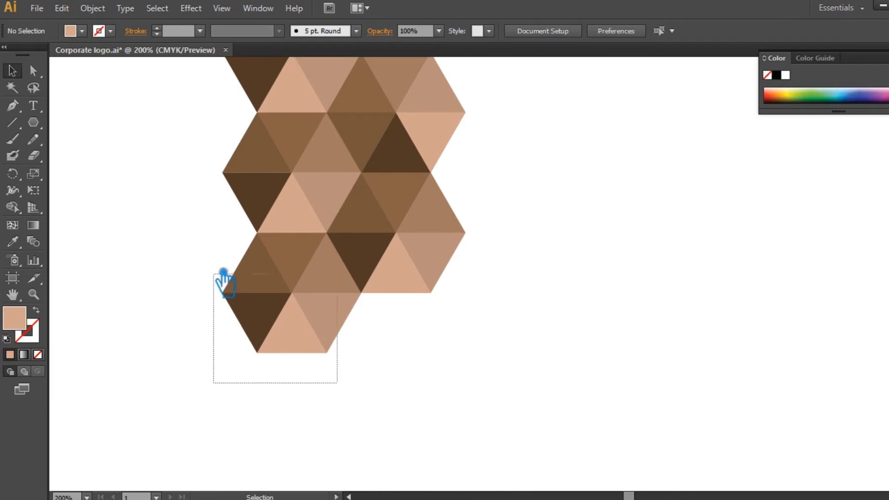
Bring the mosaic back into view and group the six triangles of the lower-right hexagon.
left_click_drag(339, 383, 216, 269)
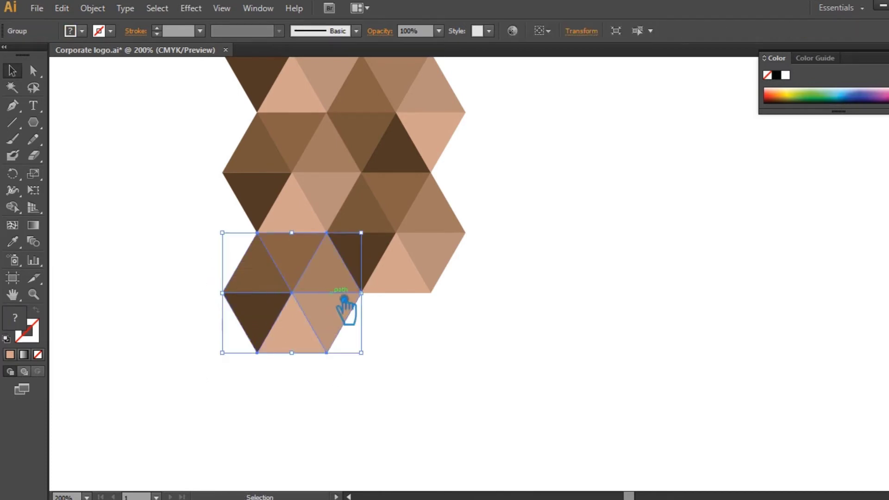
left_click(490, 315)
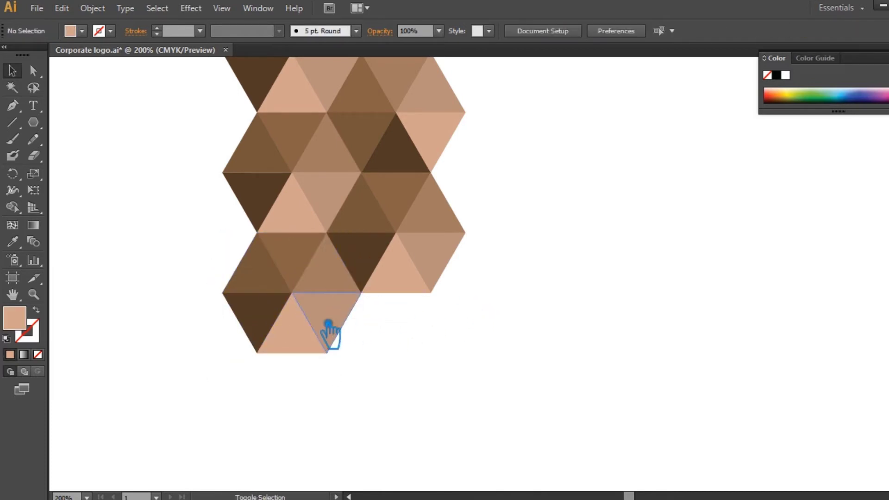
key("ctrl+z")
key("ctrl+shift+z")
mouse_move(650, 181)
left_mouse_down()
mouse_move(644, 272)
mouse_move(638, 258)
left_mouse_up()
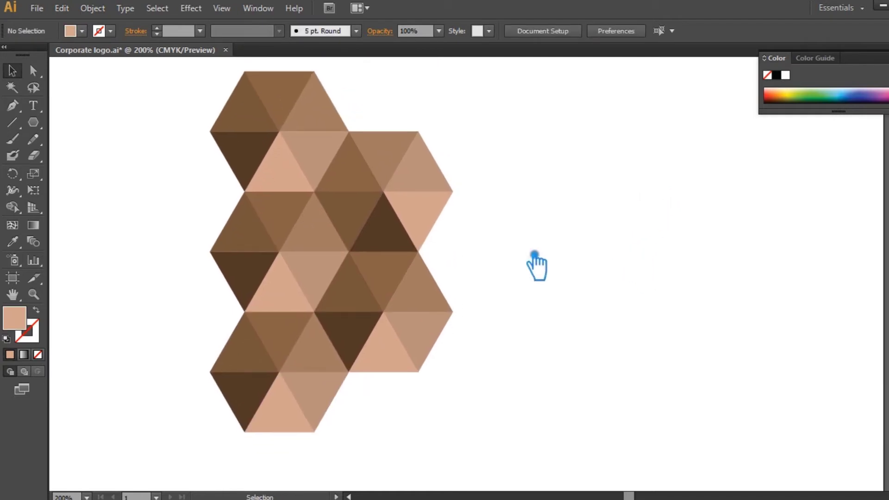
left_click(411, 288)
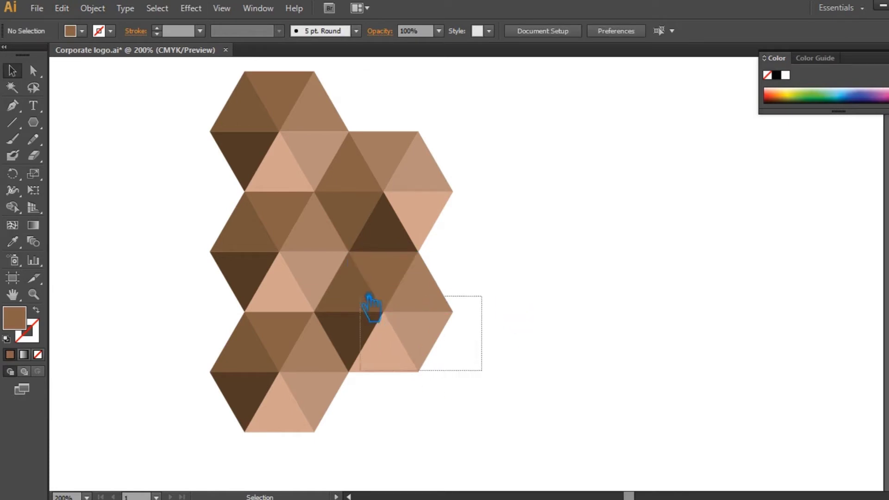
left_click_drag(479, 369, 373, 303)
key("a")
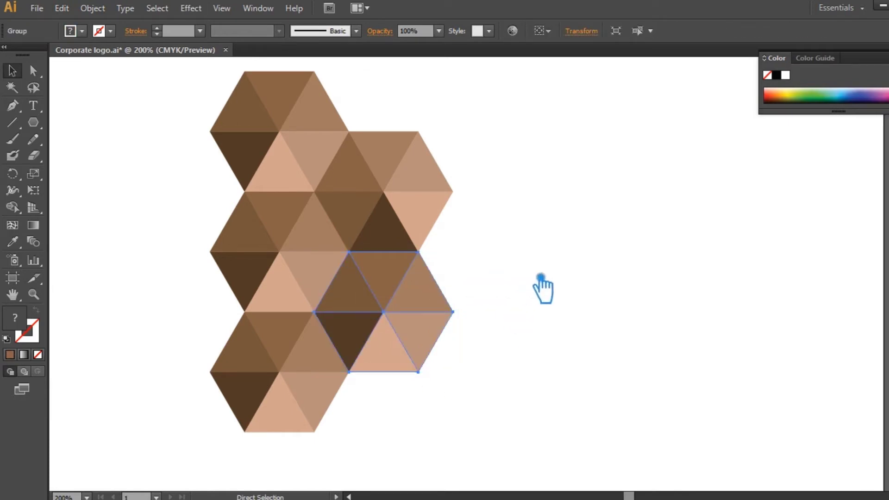
Duplicate that hexagon to the right and rotate the copy 60° about its left corner to dock it.
left_click(599, 287)
left_click_drag(391, 312, 532, 309)
left_click(518, 379)
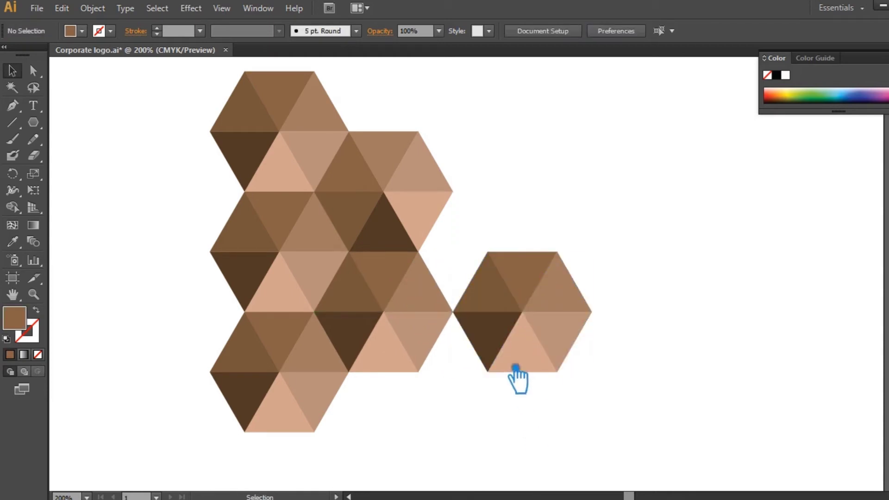
left_click(557, 301)
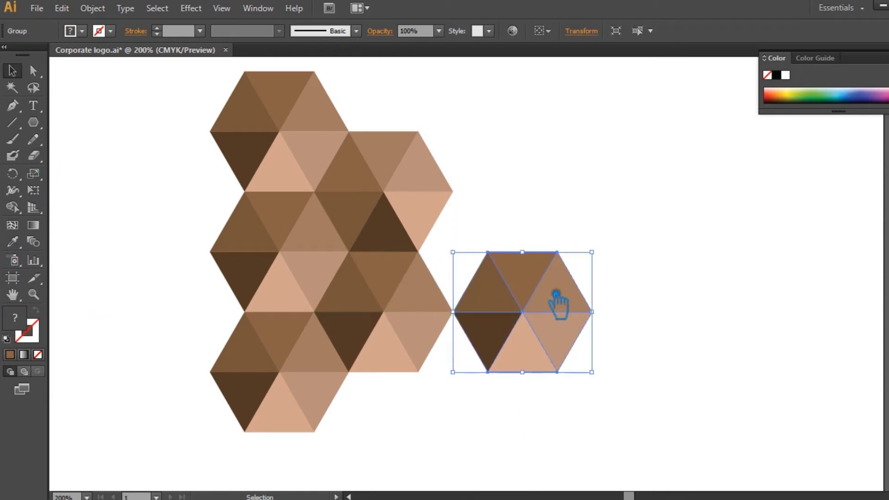
left_click(14, 175)
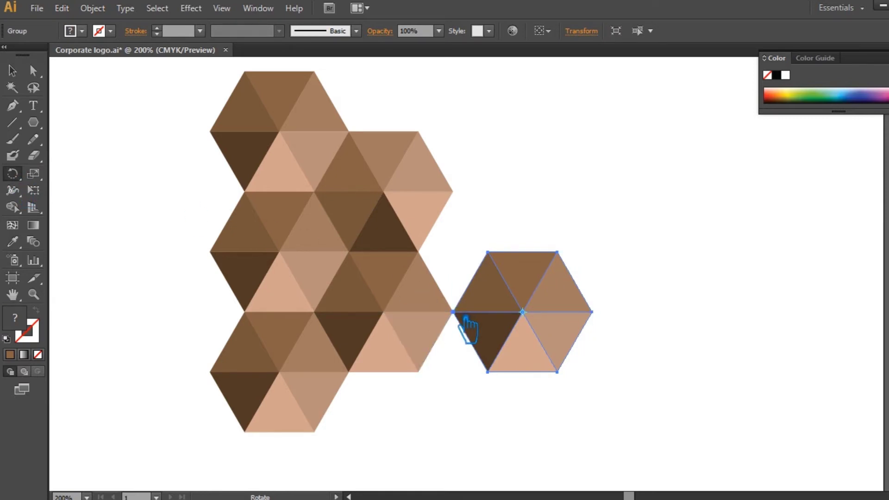
left_click_drag(512, 289, 463, 255)
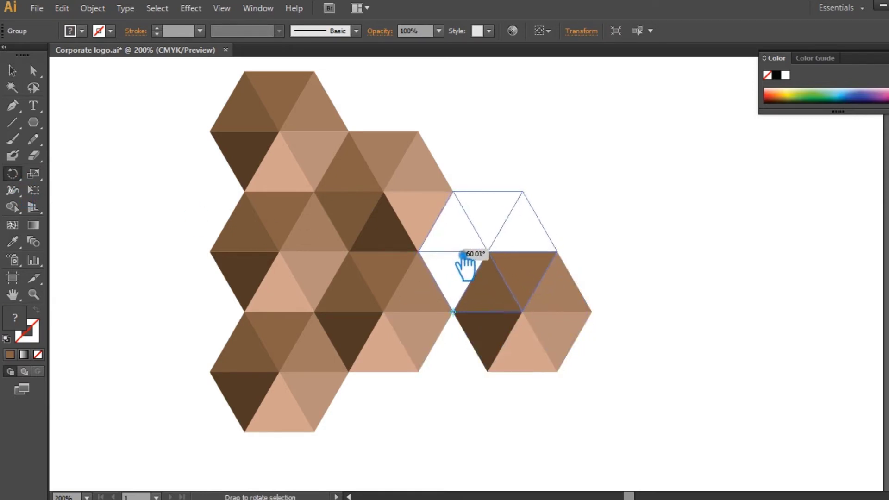
left_click_drag(463, 256, 463, 258)
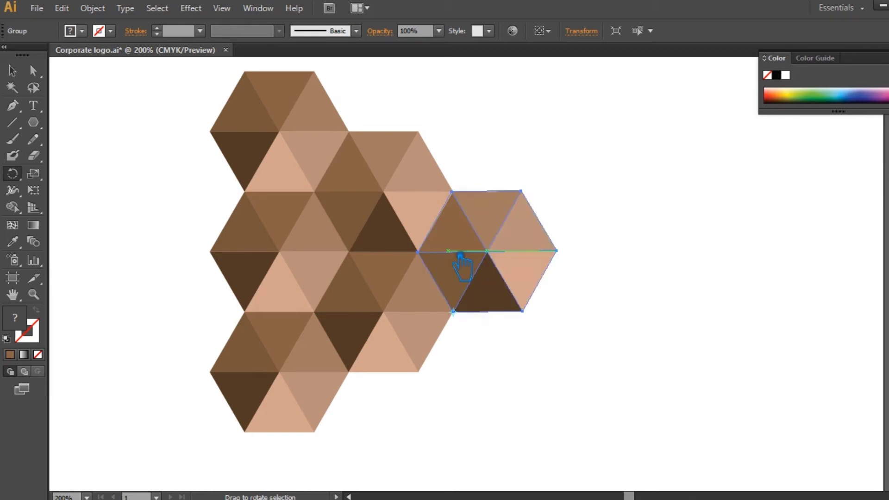
key("v")
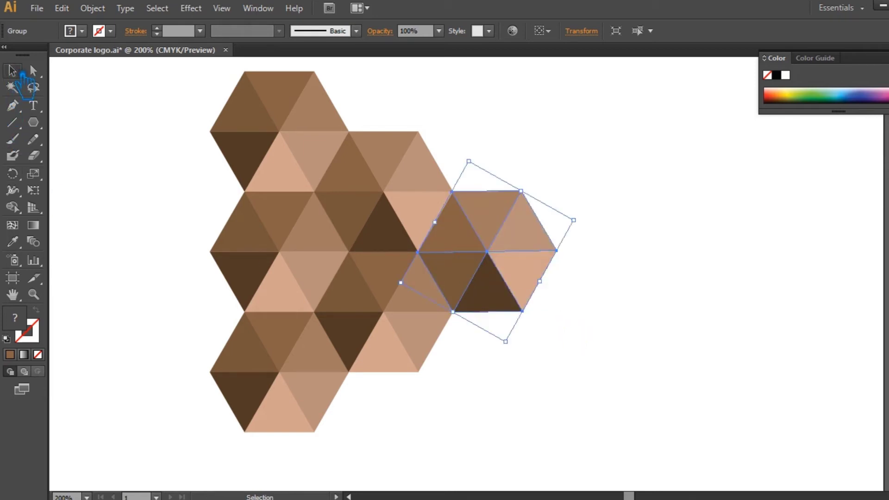
left_click(806, 358)
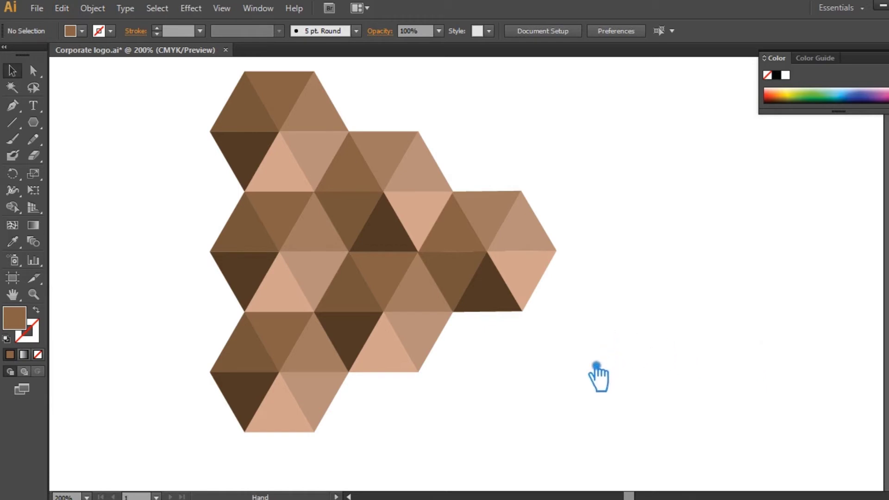
left_click_drag(587, 394, 568, 366)
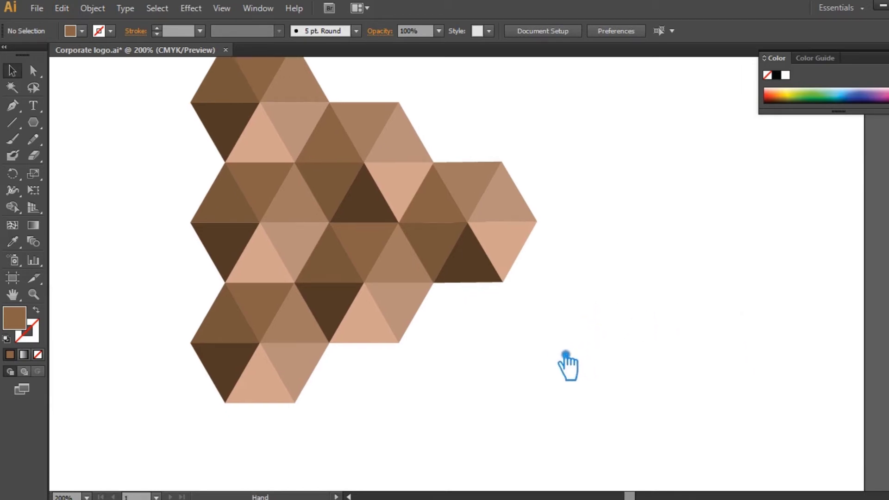
mouse_move(566, 359)
left_mouse_down()
mouse_move(717, 371)
mouse_move(553, 245)
mouse_move(524, 133)
left_mouse_up()
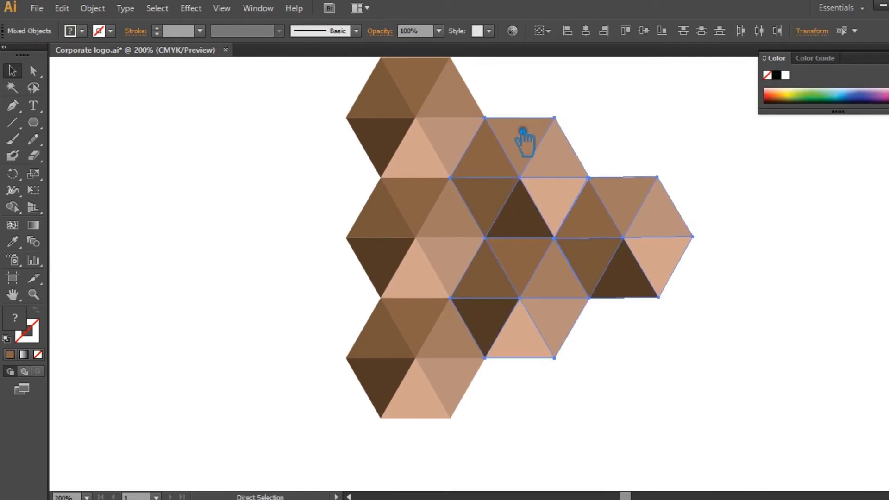
Group the right-half triangles and place a duplicate of the group on the mosaic's left side.
key("ctrl+g")
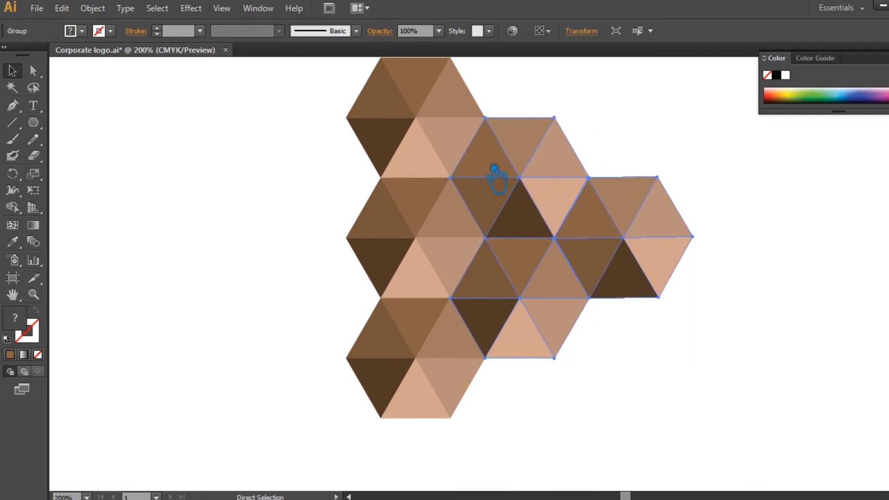
left_click(813, 232)
left_click_drag(566, 224, 275, 240)
key("ctrl+z")
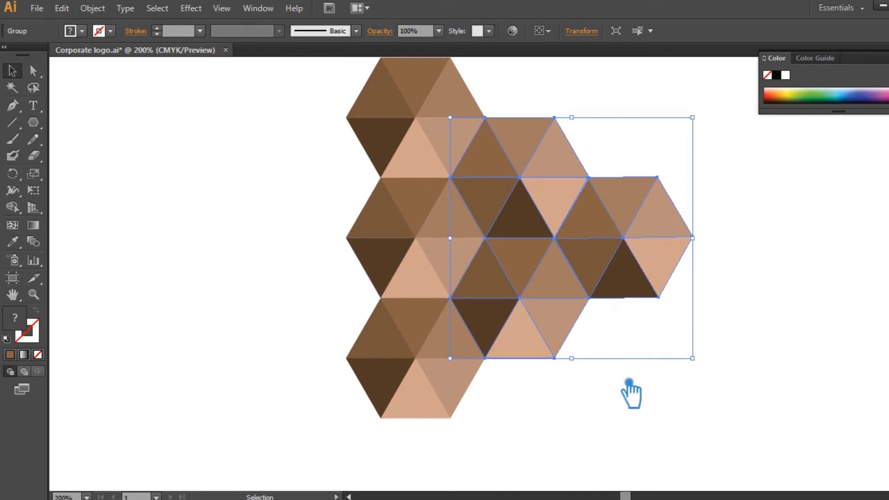
left_click(627, 413)
left_click_drag(566, 238, 342, 245)
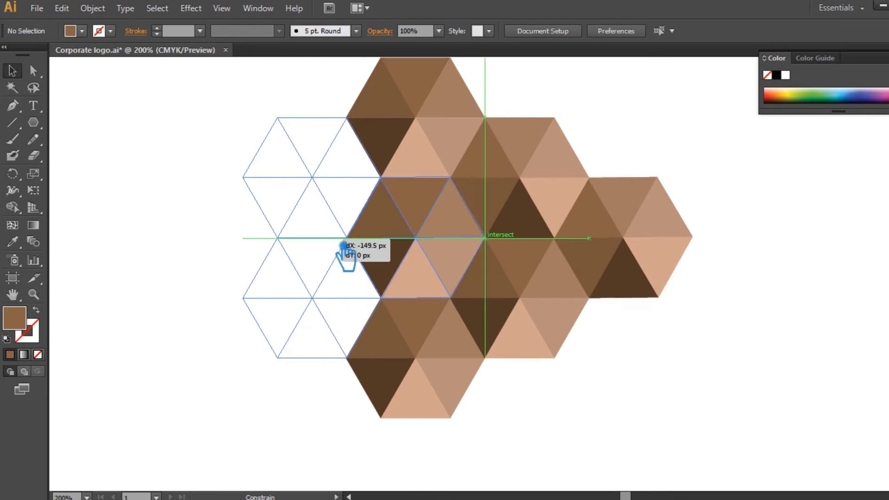
left_click(588, 374)
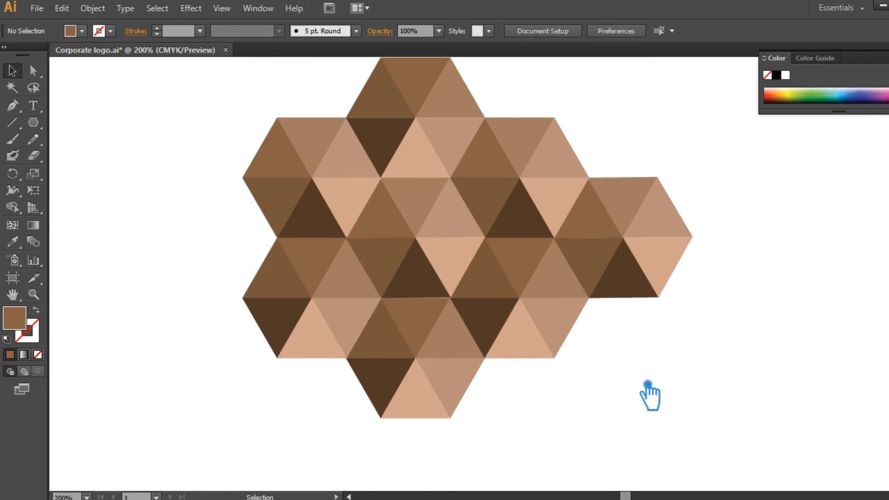
right_click(552, 130)
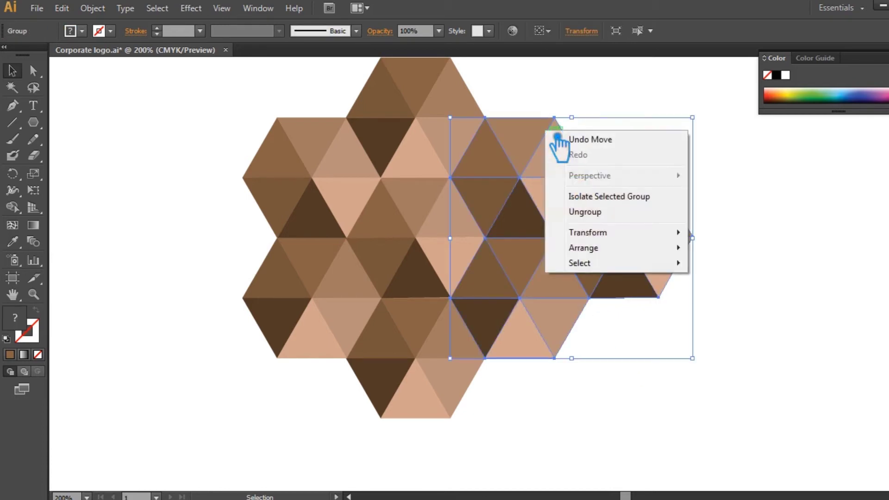
Delete the extra right-hand hexagon and the triangles along the bottom.
left_click(585, 211)
left_click(548, 139)
mouse_move(548, 138)
left_mouse_down()
mouse_move(579, 224)
mouse_move(595, 232)
left_mouse_up()
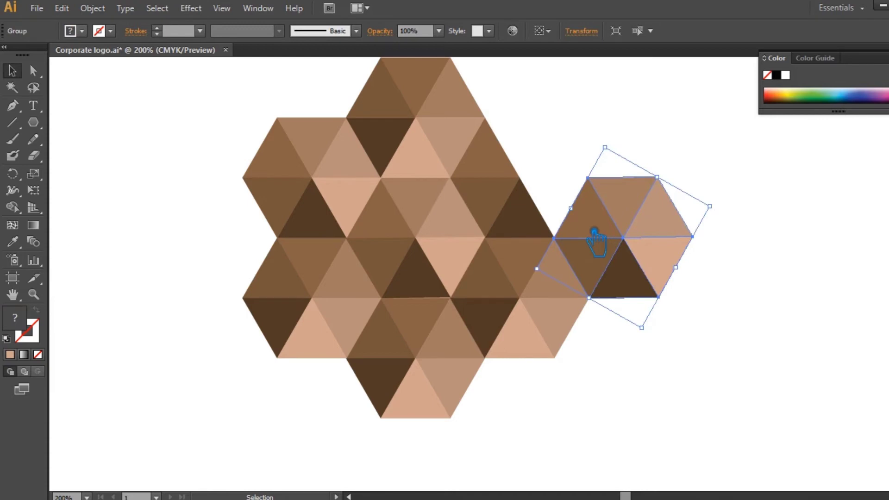
key("Delete")
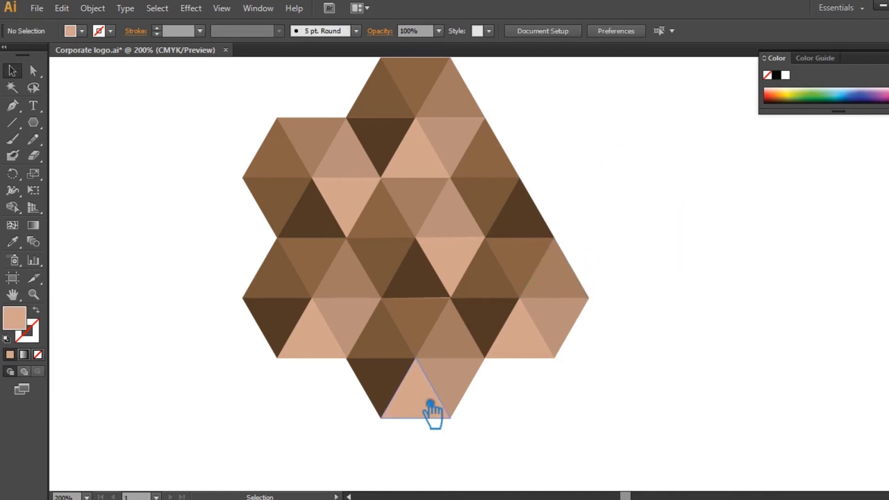
left_click(435, 402)
right_click(422, 427)
left_click(575, 417)
left_click_drag(478, 433, 345, 397)
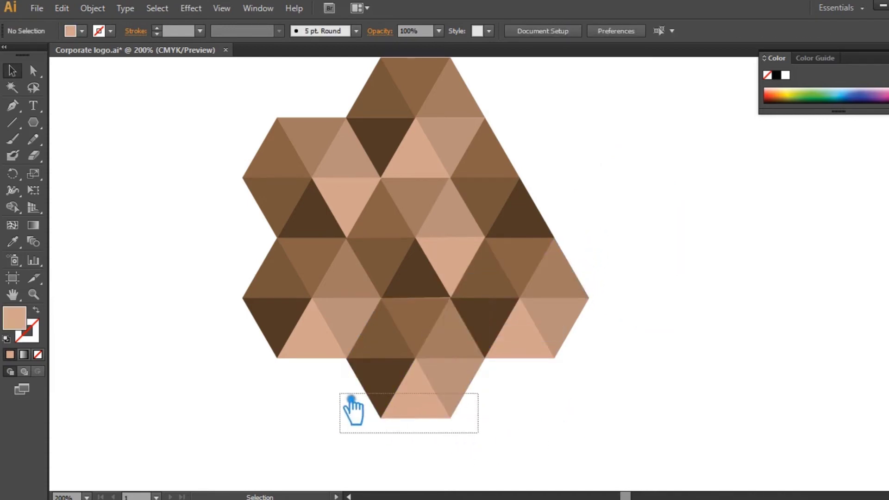
key("Delete")
Ungroup the left hexagon and delete its leftmost triangles to leave a triangular shape.
left_click_drag(226, 97, 278, 183)
right_click(293, 163)
left_click(180, 182)
right_click(286, 157)
left_click(324, 237)
left_click(289, 148)
key("Delete")
left_click(291, 159)
key("Delete")
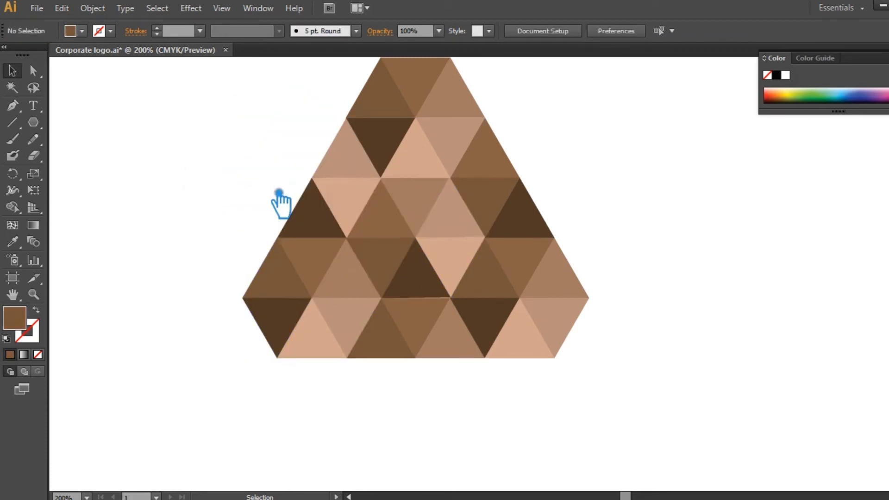
Recentre the triangle logo and ungroup the remaining left group into separate triangles.
left_click_drag(655, 213, 645, 244)
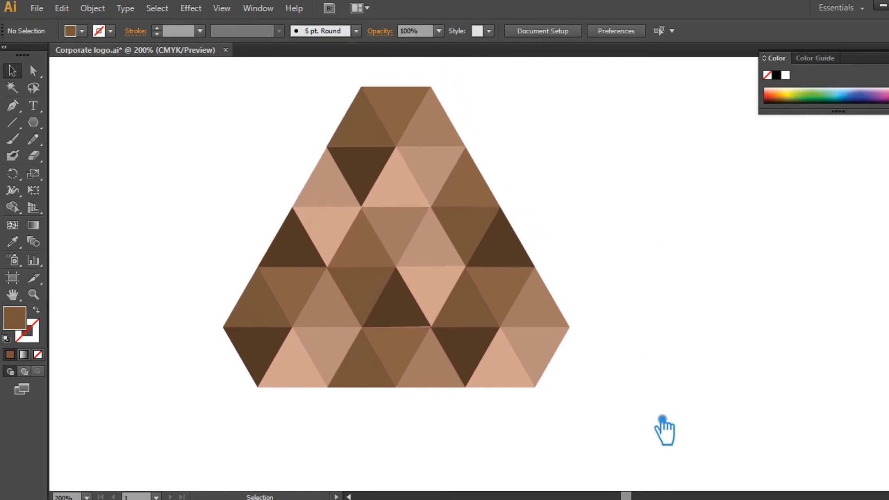
left_click(267, 351)
right_click(273, 309)
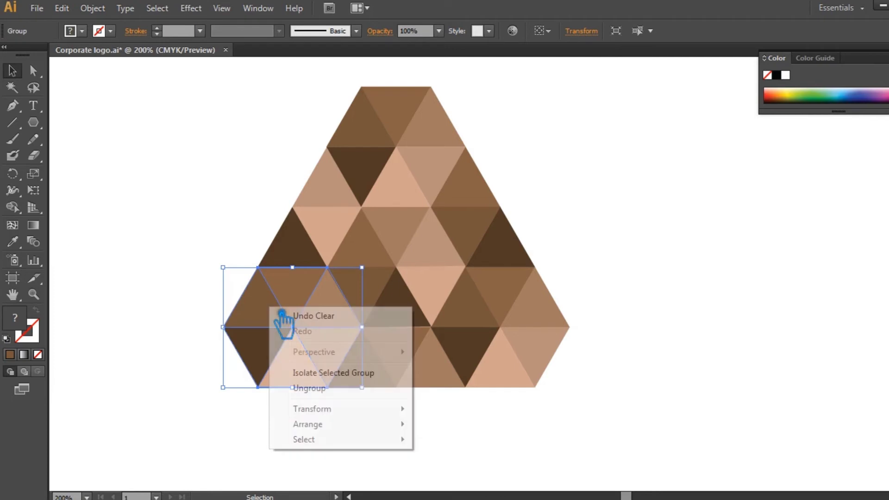
left_click(324, 385)
left_click(111, 264)
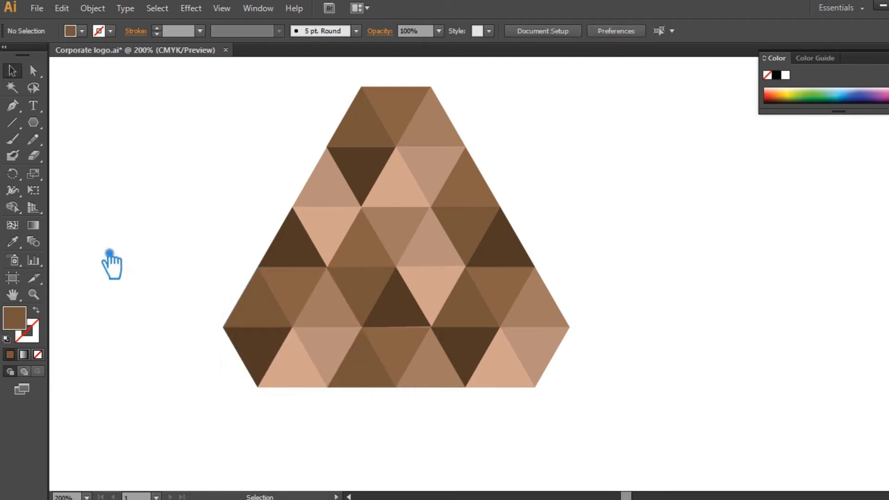
Give the dark left-edge triangle a neighbour's medium brown and resample the light inverted triangle.
left_click(299, 261)
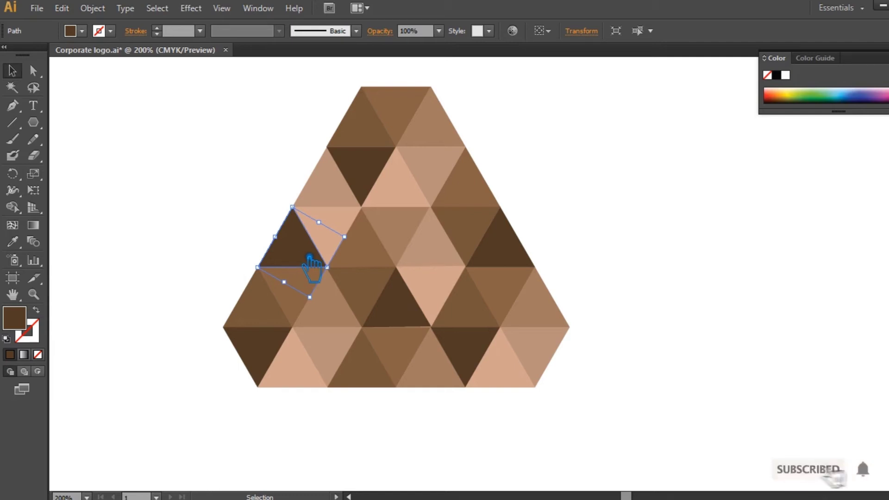
left_click(12, 241)
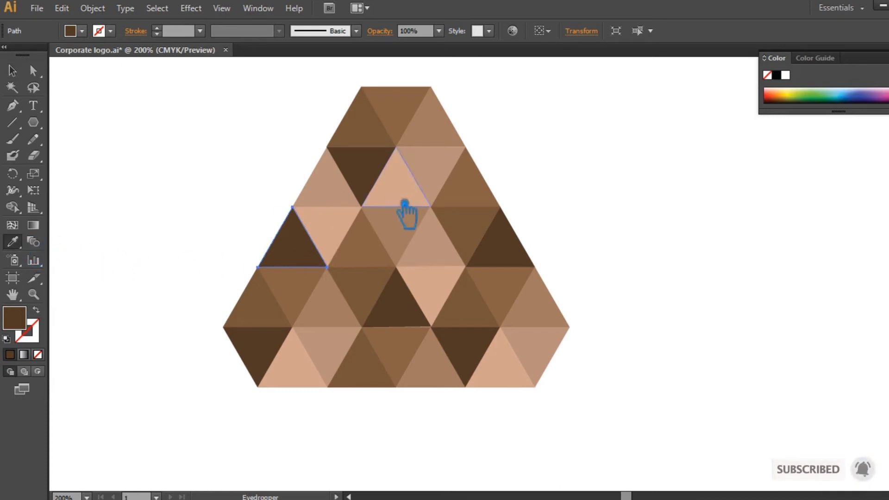
left_click(404, 230)
left_click(13, 71)
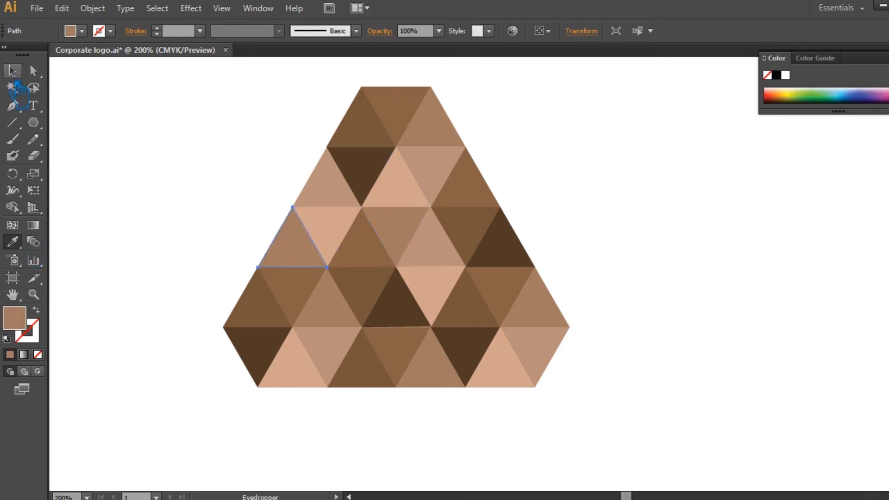
left_click(346, 224)
left_click(13, 242)
left_click(453, 252)
left_click(13, 70)
Make the left and upper neighbouring triangles peach.
left_click(291, 244, "shift")
left_click(337, 180, "shift")
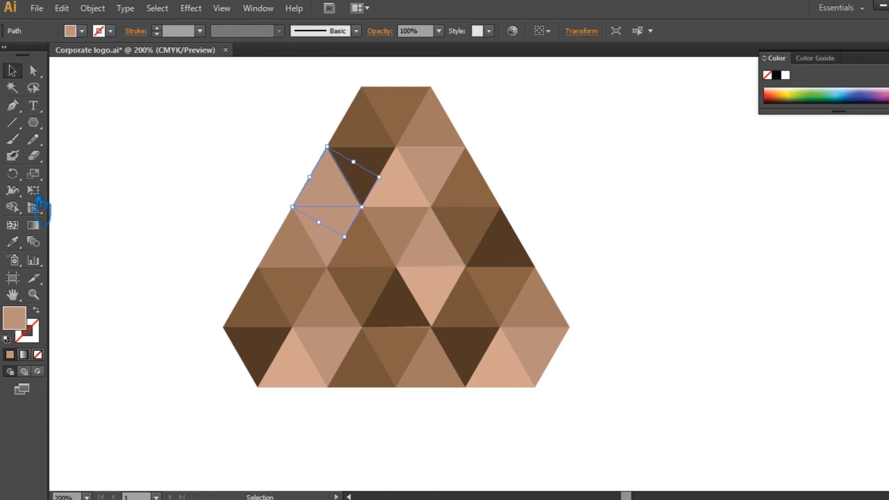
left_click(13, 241)
left_click(462, 287)
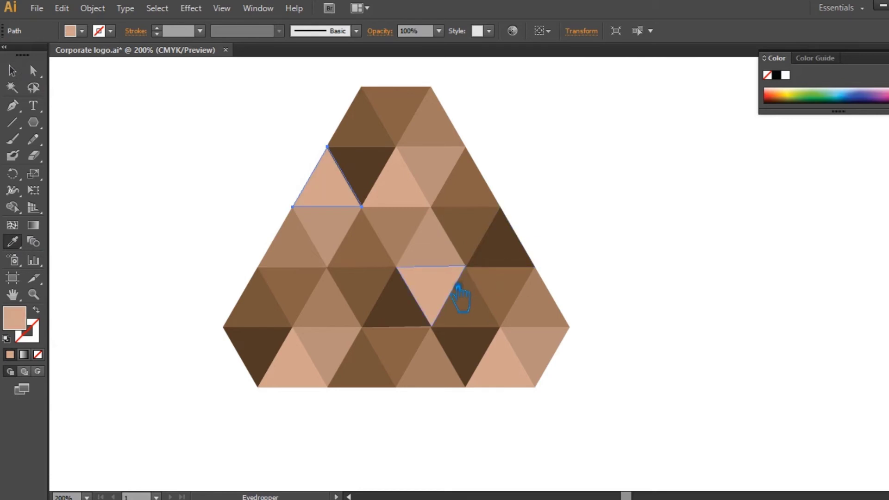
left_click(12, 71)
left_click(183, 131)
Turn five upper and right-side triangles peach with the Eyedropper.
left_click(376, 169)
left_click(402, 118)
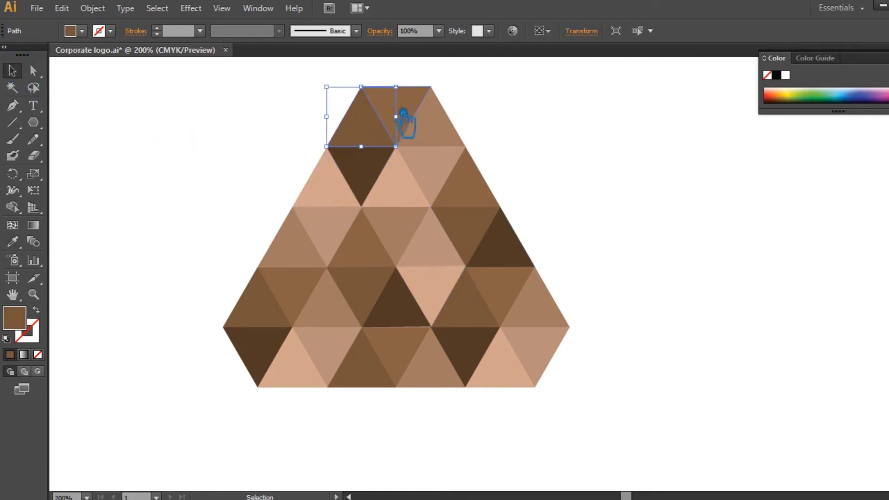
left_click(456, 142)
left_click(444, 167)
left_click(492, 196)
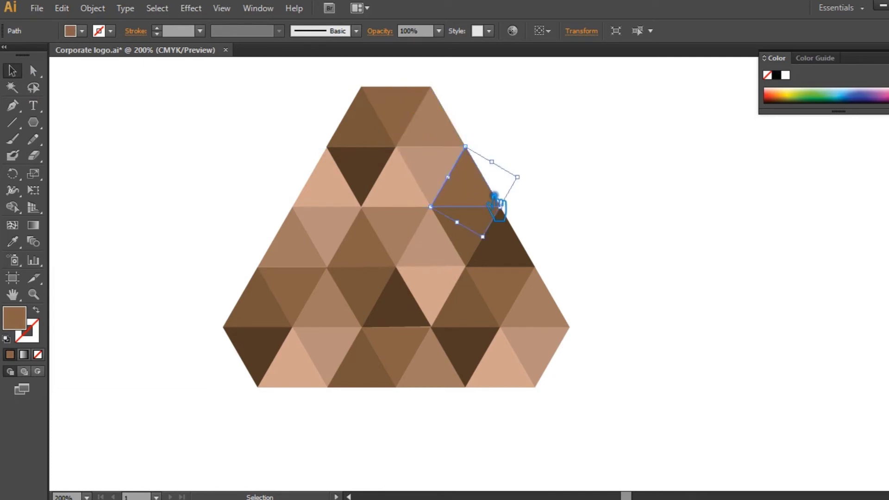
left_click(14, 240)
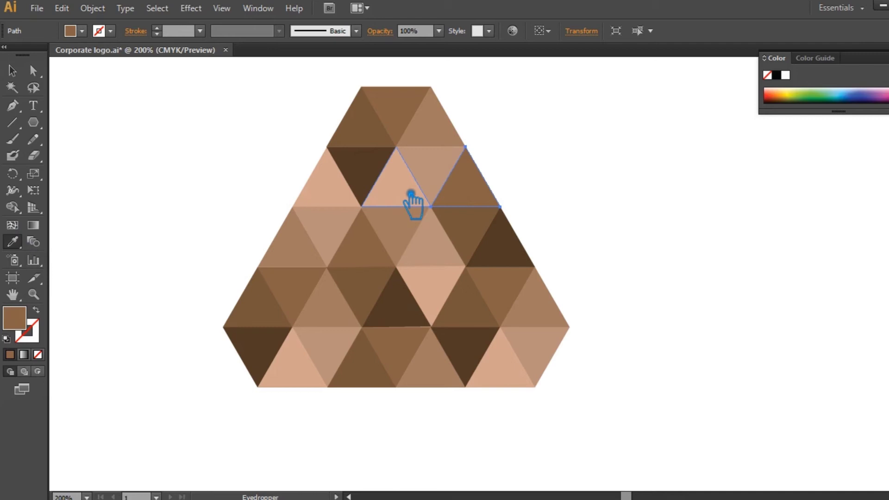
left_click(411, 194)
left_click(12, 71)
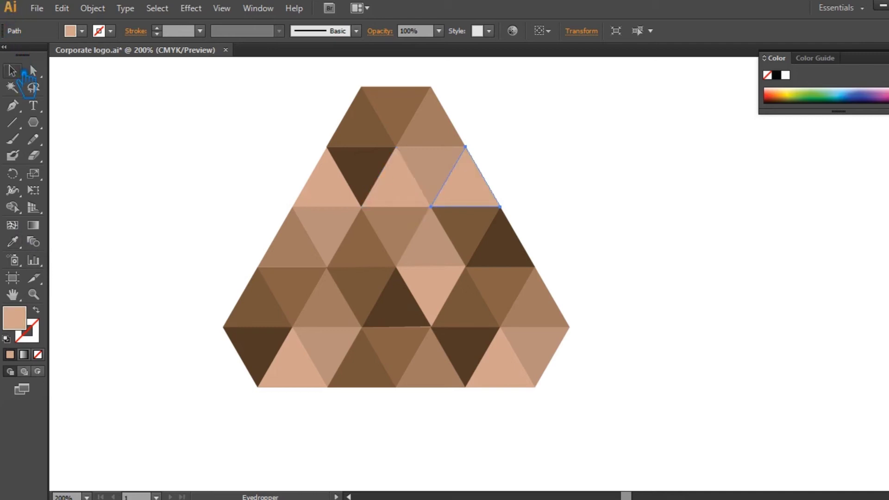
left_click(677, 176)
Make the lower brown triangle dark brown and the right upright triangle medium brown.
left_click(468, 229)
left_click(13, 241)
left_click(511, 252)
left_click(12, 71)
left_click(514, 251)
left_click(13, 241)
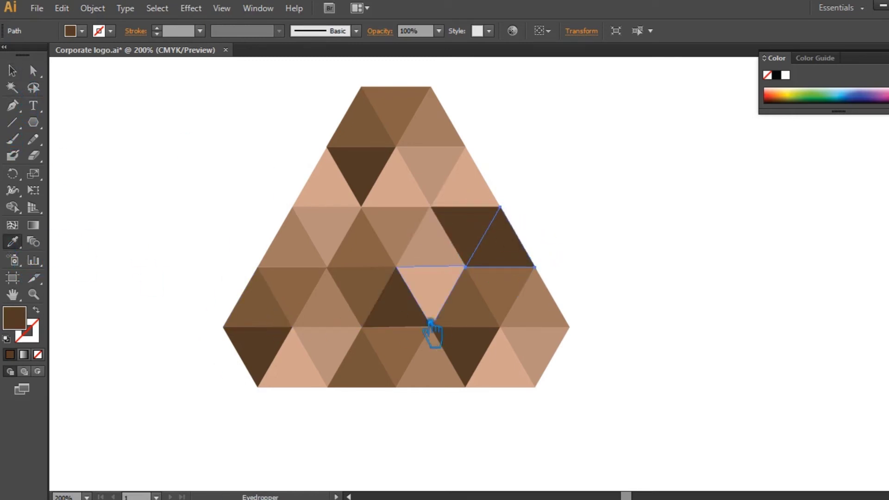
left_click(376, 294)
left_click(565, 199)
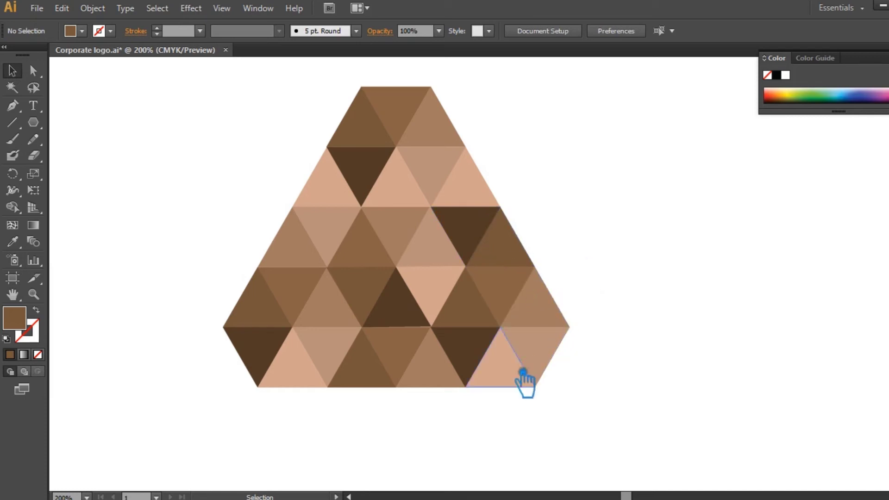
Recolour bottom-row triangles, one darker brown and an upward one lighter tan.
left_click(447, 371)
left_click(12, 241)
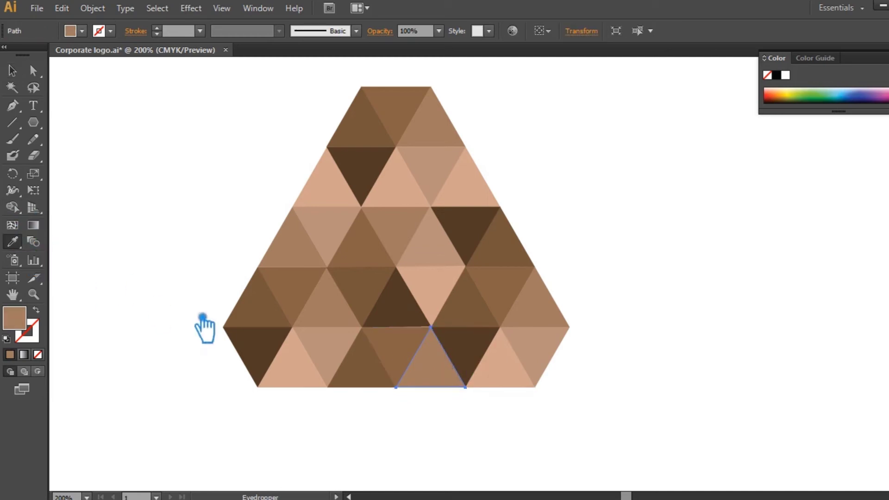
left_click(260, 320)
left_click(12, 70)
left_click(148, 181)
left_click(426, 363)
left_click(397, 366)
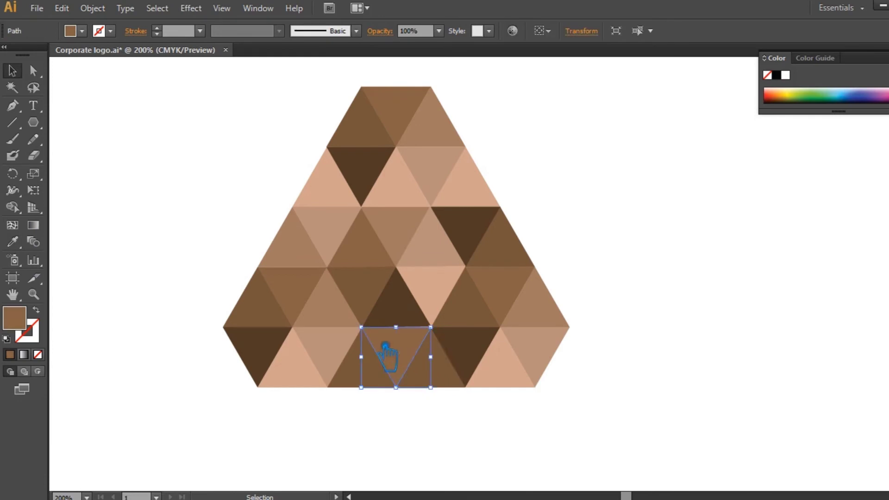
left_click(15, 245)
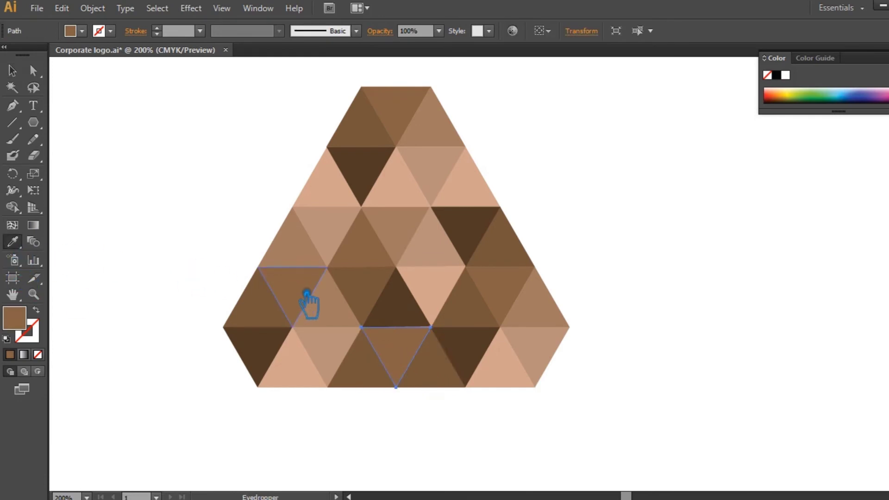
left_click(13, 70)
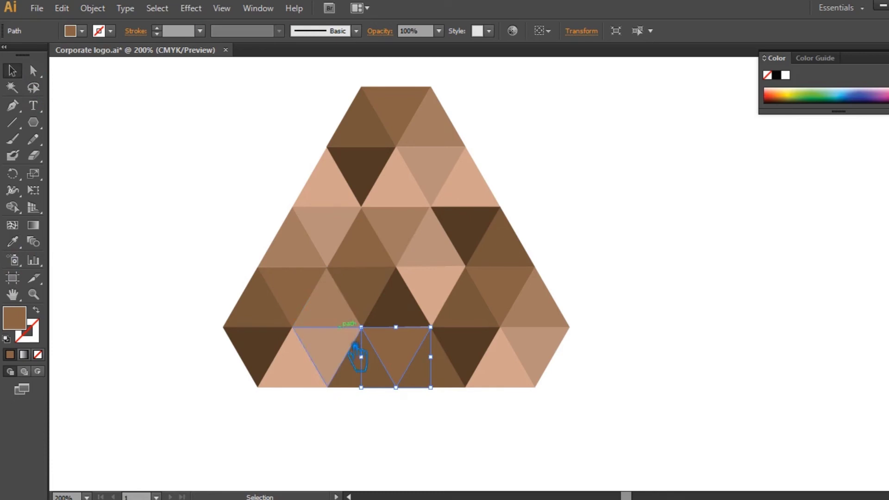
left_click(364, 372)
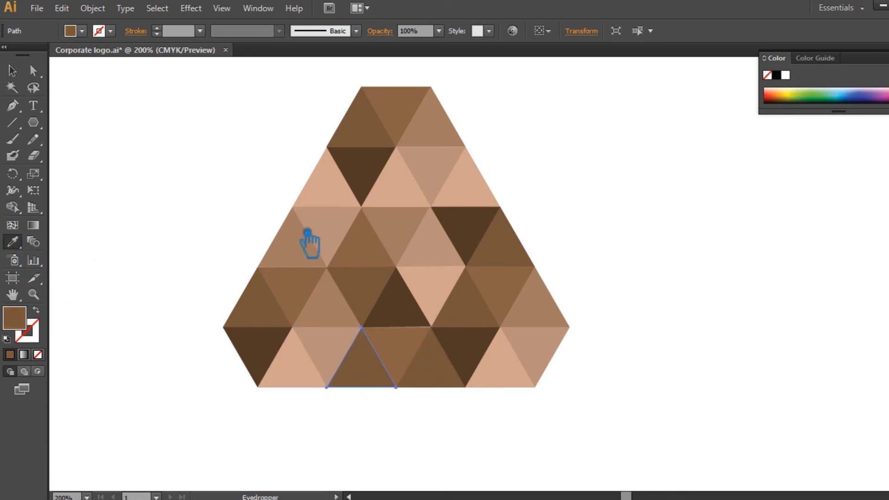
left_click(337, 242)
left_click(18, 73)
left_click(202, 222)
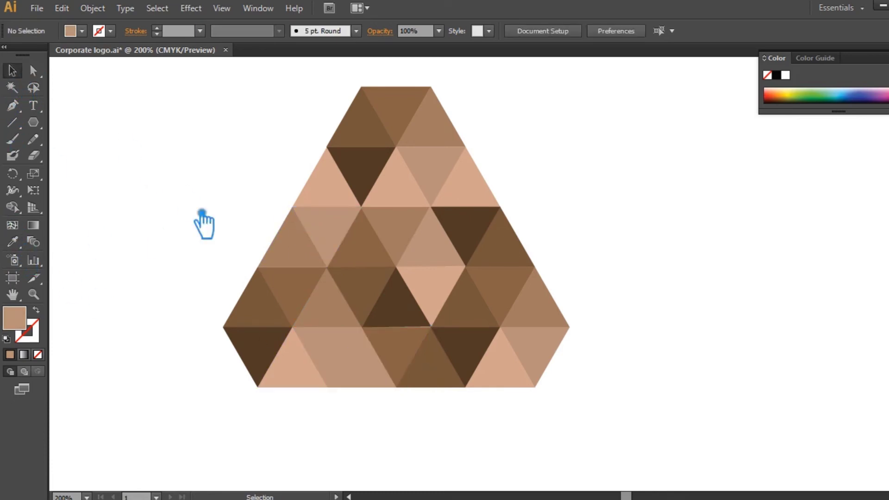
Make a bottom downward triangle light peach, then set it and its neighbour dark brown.
left_click(338, 362)
left_click(26, 251)
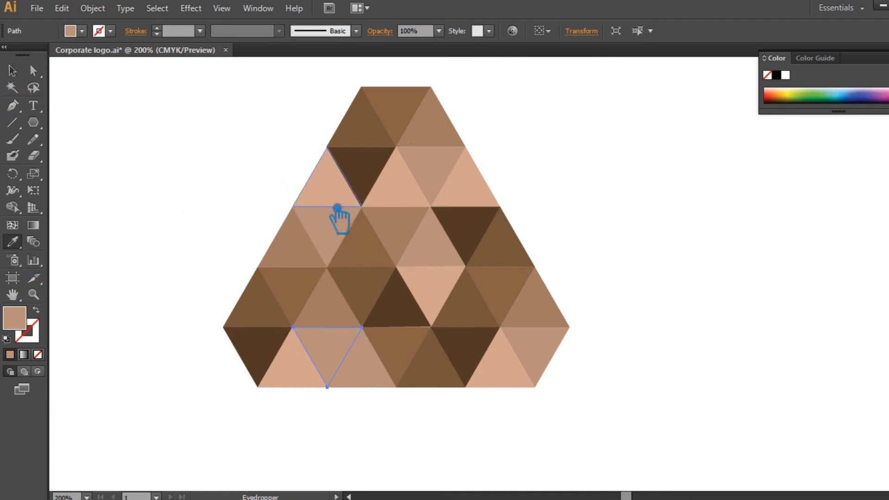
left_click(341, 185)
left_click(12, 71)
left_click(287, 370, "shift")
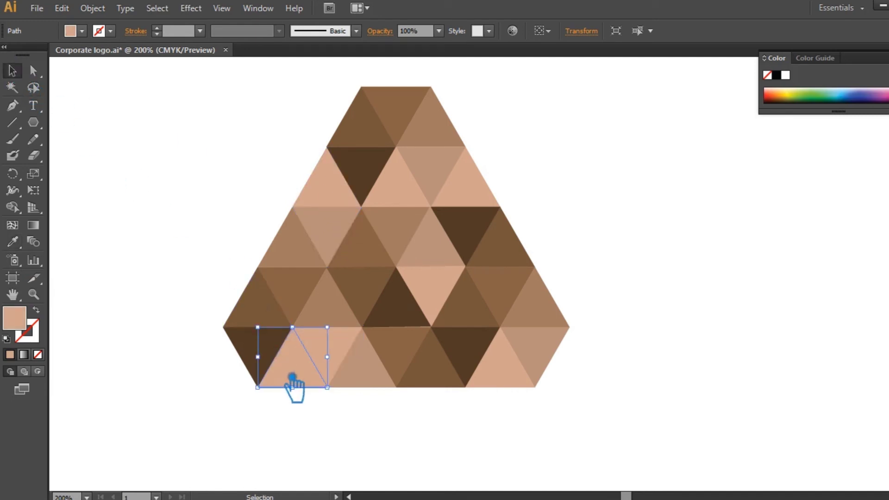
key("i")
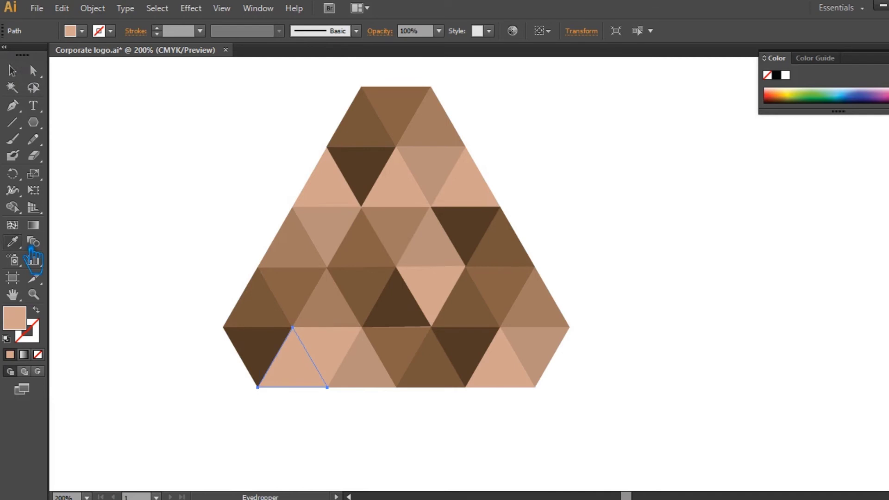
left_click(447, 386)
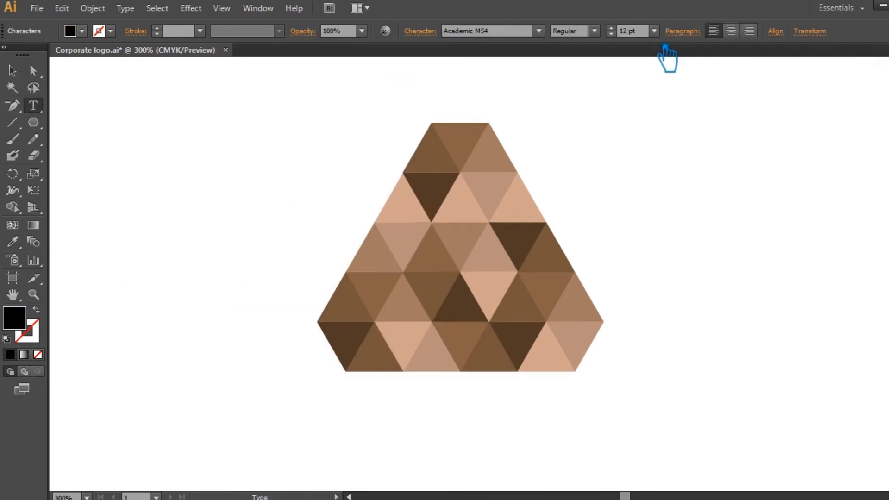
Type 'APPS NAME' at 24 pt and tighten its tracking in the Character settings.
left_click(654, 30)
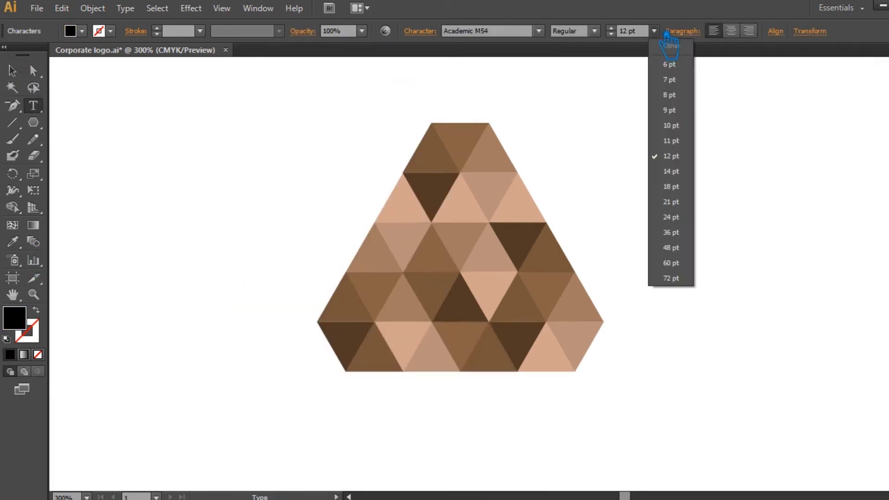
left_click(687, 219)
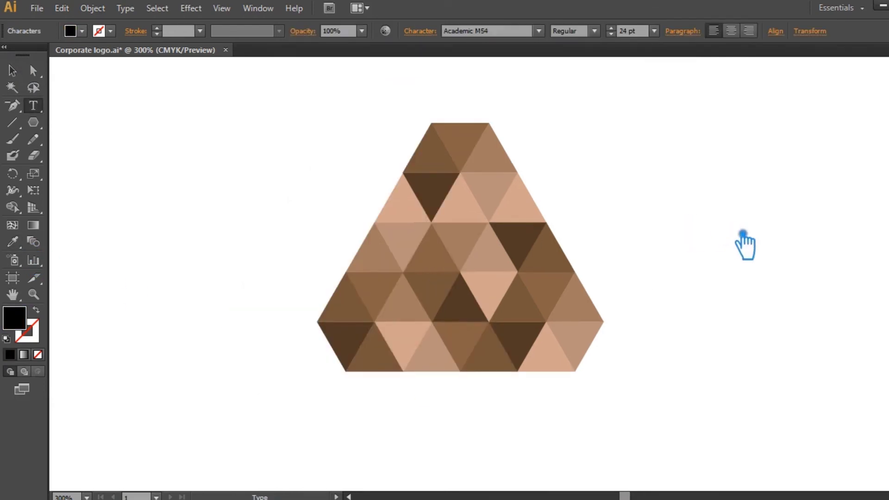
type("APPS NAME")
left_click(18, 74)
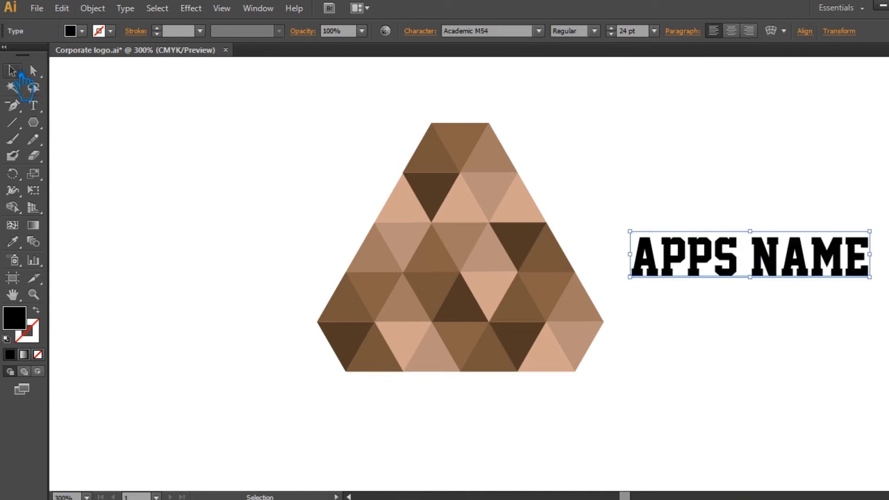
left_click(421, 32)
left_click(426, 112)
left_click(454, 165)
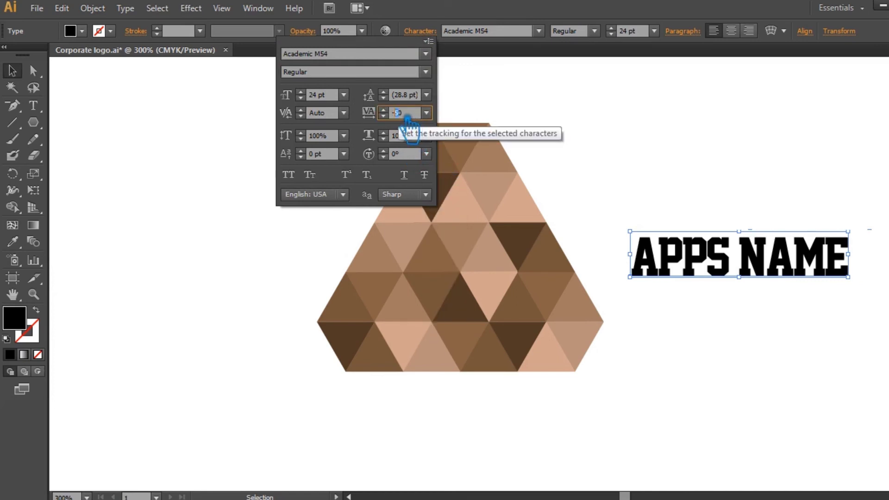
key("Return")
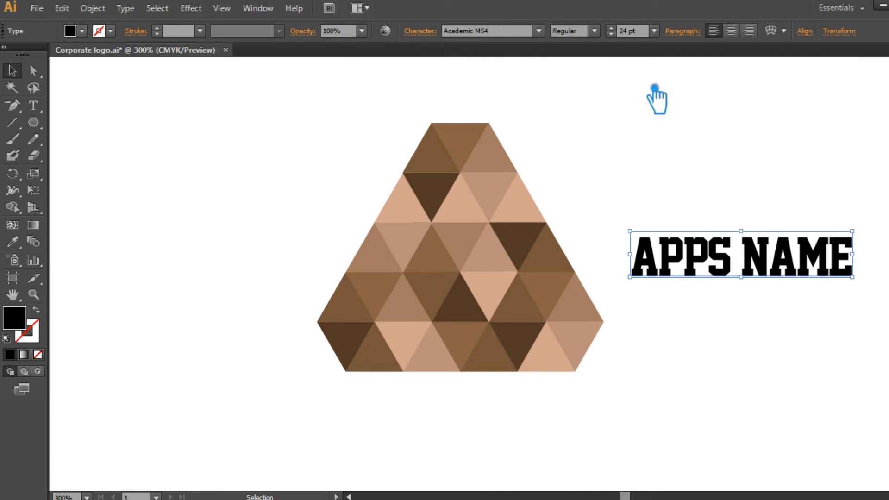
Step up the APPS NAME font size several times and recentre the view around it.
left_click(619, 28)
left_click(619, 28)
left_click(619, 29)
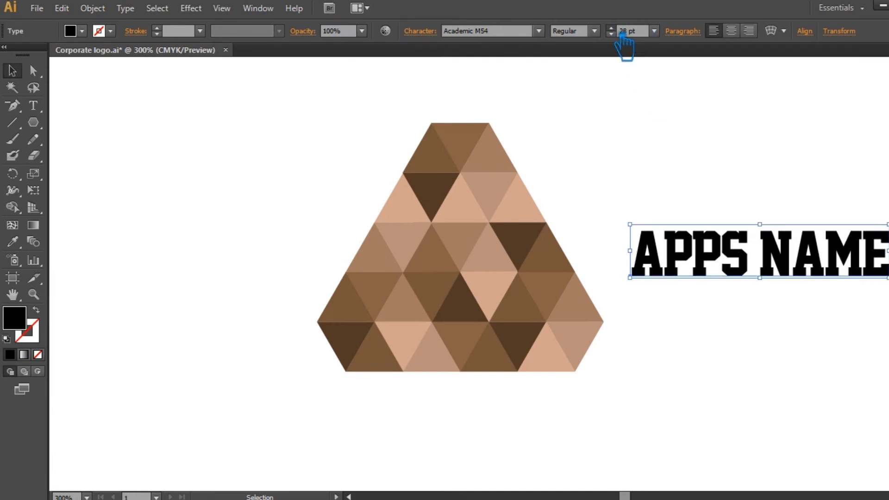
left_click_drag(647, 315, 481, 299)
left_click(612, 28)
left_click(612, 28)
scroll(624, 33, "up", 3)
scroll(624, 33, "up", 2)
scroll(623, 33, "up", 1)
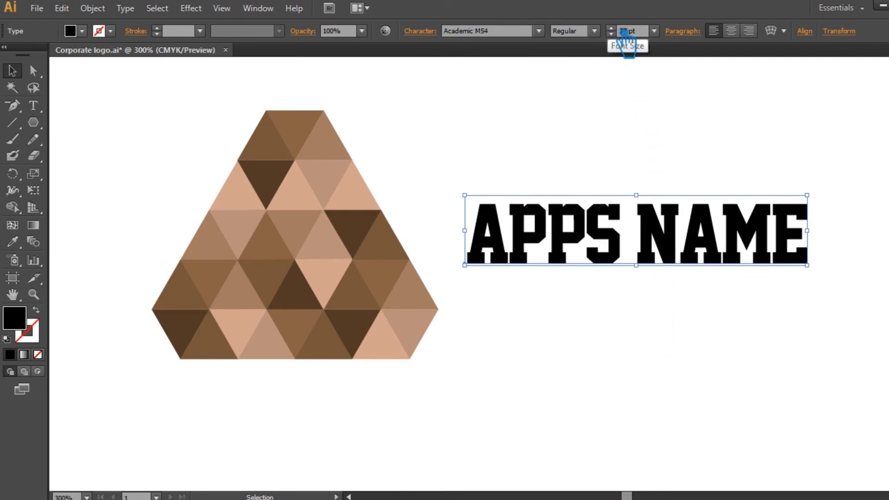
scroll(626, 32, "up", 2)
scroll(627, 32, "up", 1)
scroll(626, 33, "up", 1)
scroll(626, 32, "up", 1)
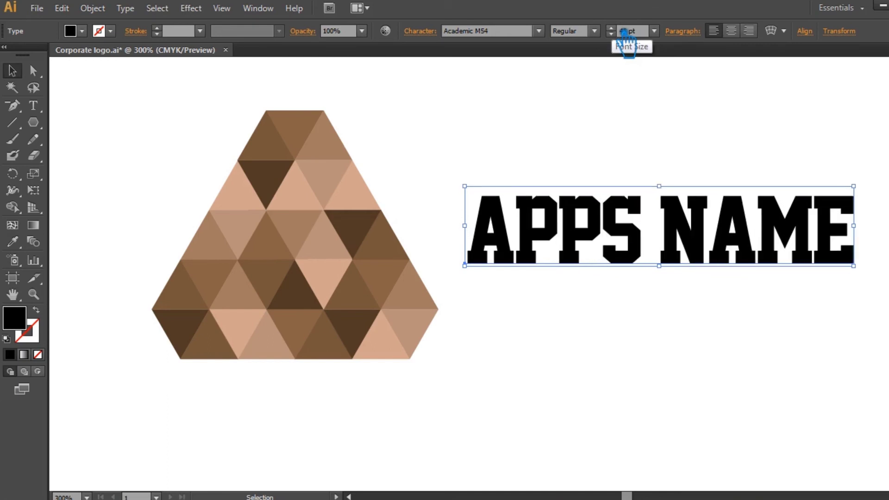
left_click_drag(679, 303, 618, 318)
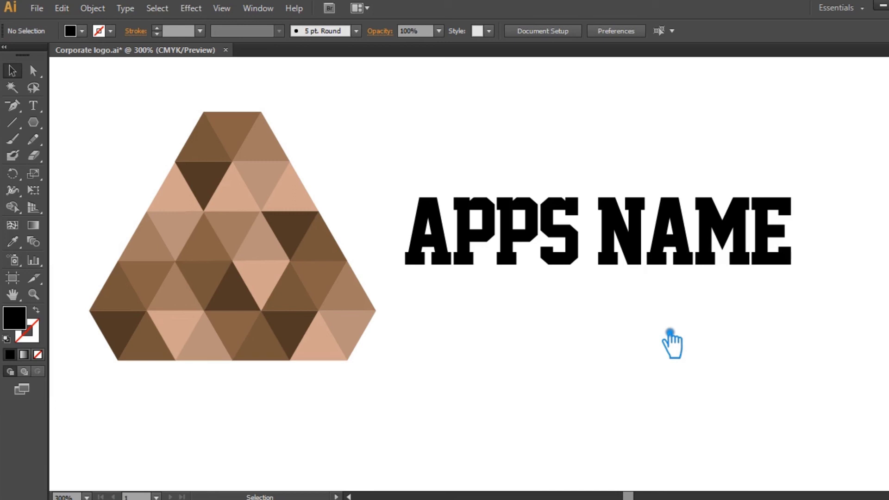
left_click_drag(670, 332, 717, 370)
left_click(33, 105)
Type 'TAGLINE GOES HERE' below APPS NAME with tracking 300 at 11 pt.
left_click(499, 363)
type("TAGLINE GOES")
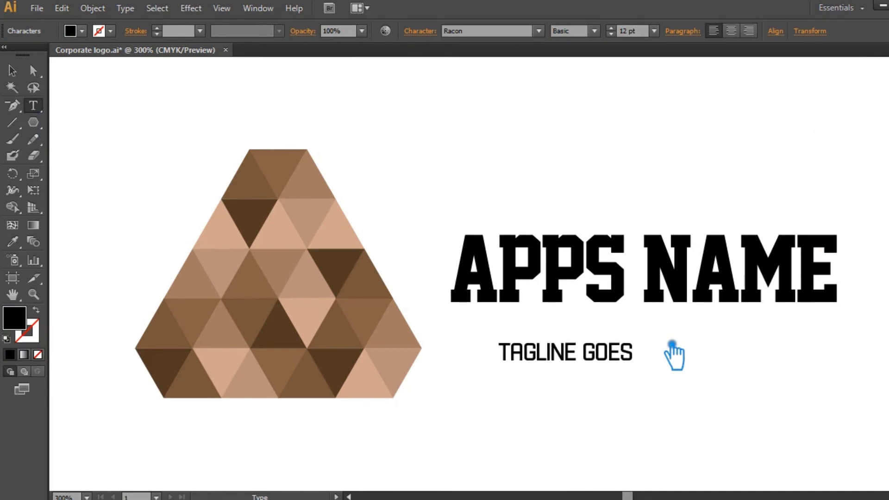
type("HERE")
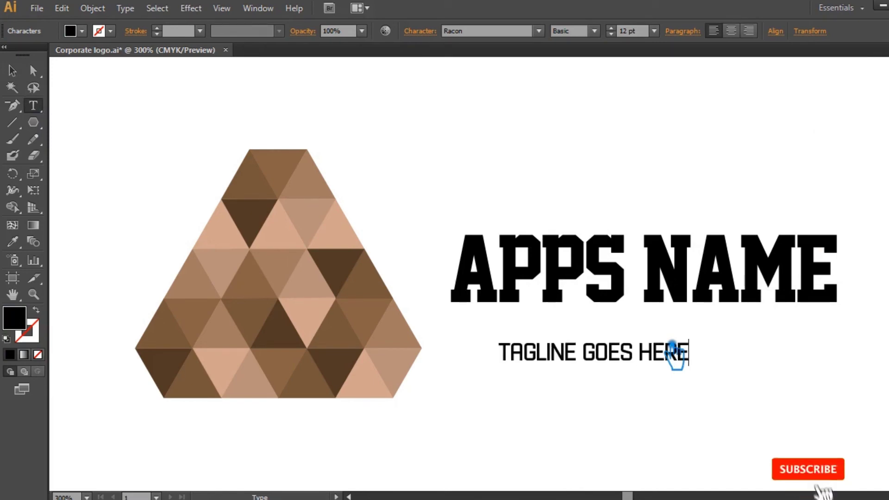
left_click(37, 73)
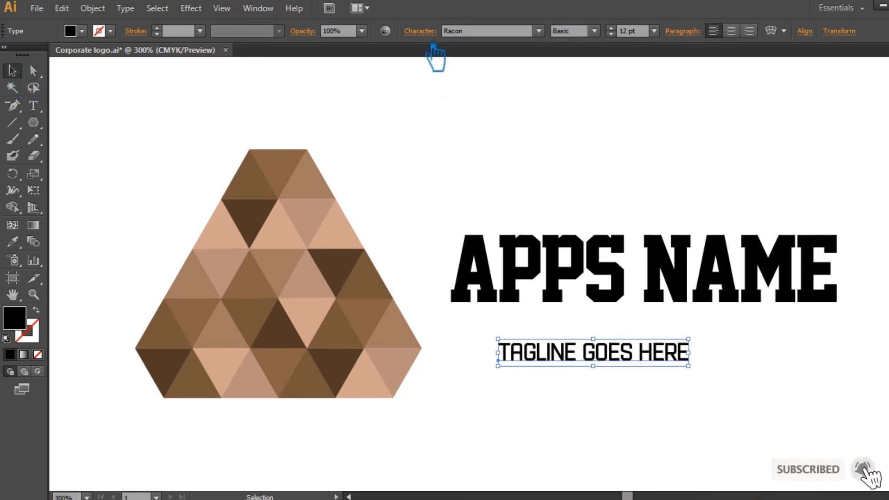
left_click(427, 31)
left_click(427, 113)
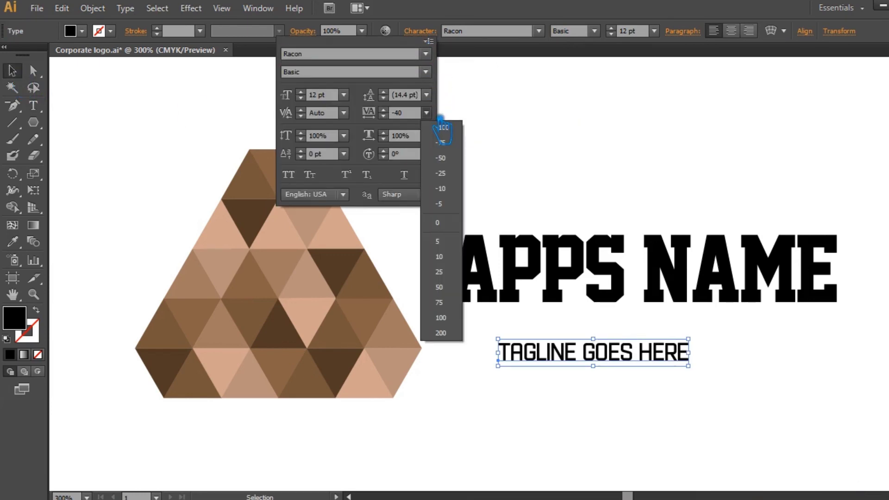
left_click(436, 121)
left_click(456, 340)
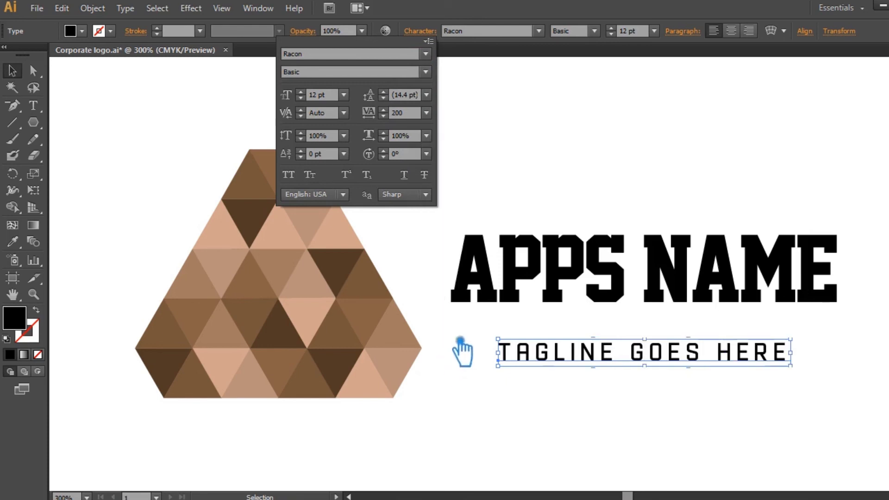
left_click(405, 116)
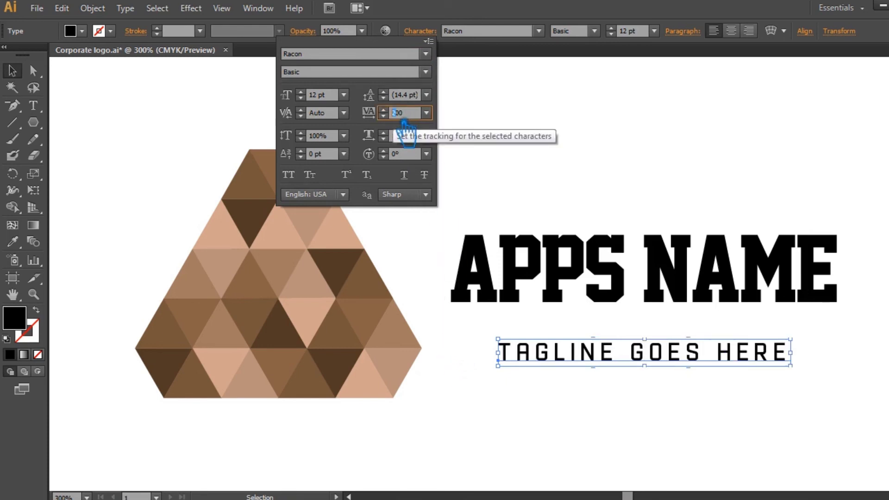
type("300")
key("Return")
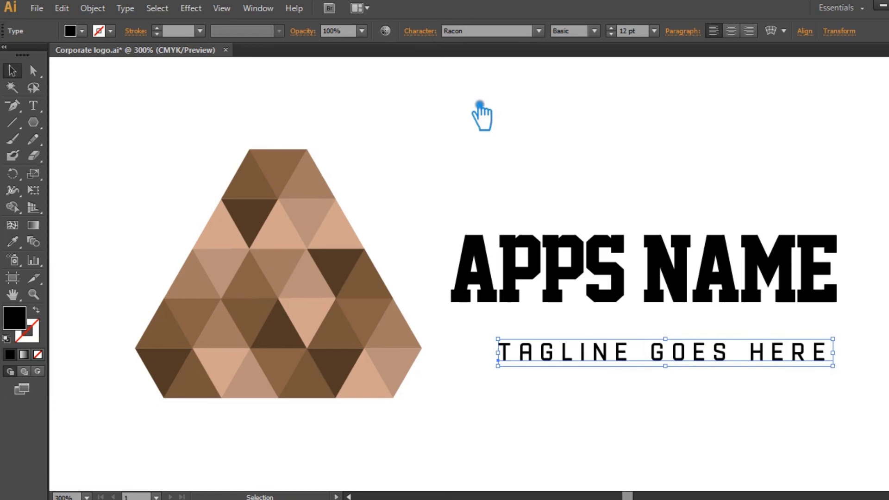
key("Down")
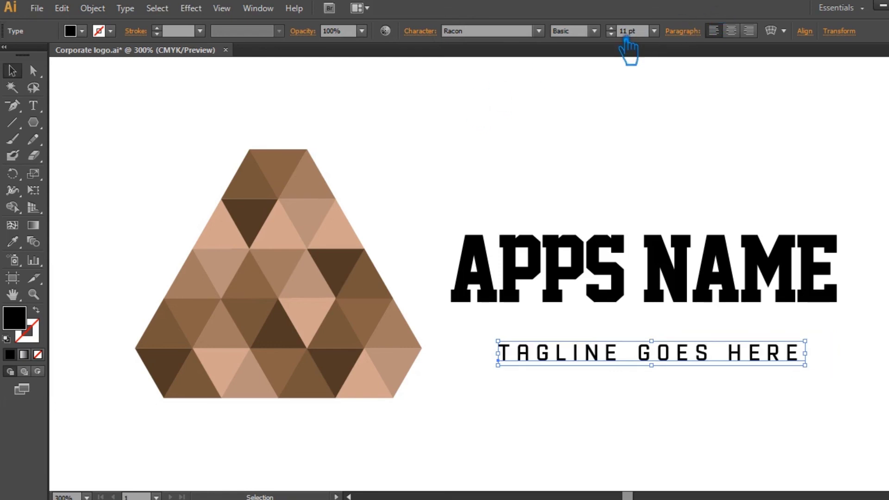
Set the final E's tracking to -5 and move the tagline up beneath APPS NAME.
left_click(232, 74)
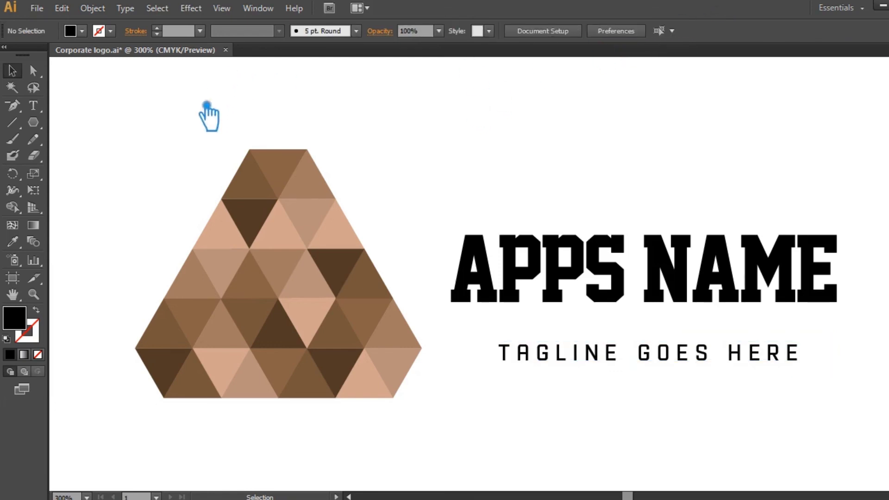
left_click(33, 106)
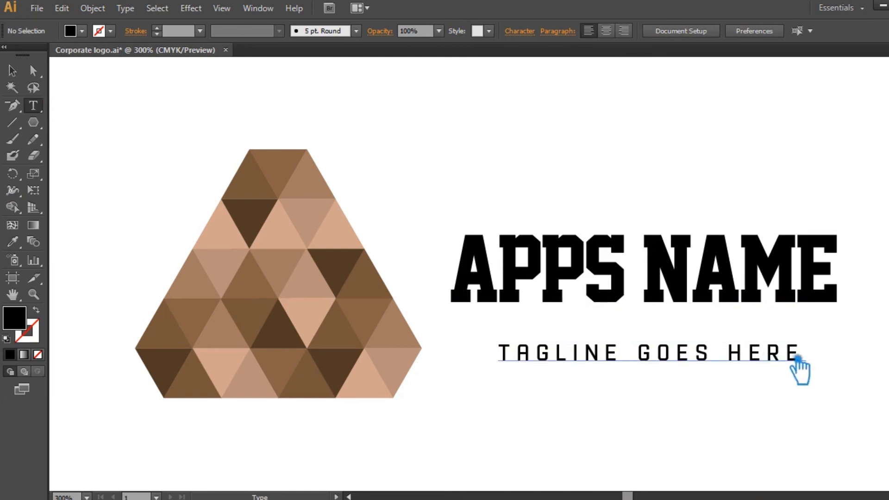
left_click_drag(787, 354, 824, 369)
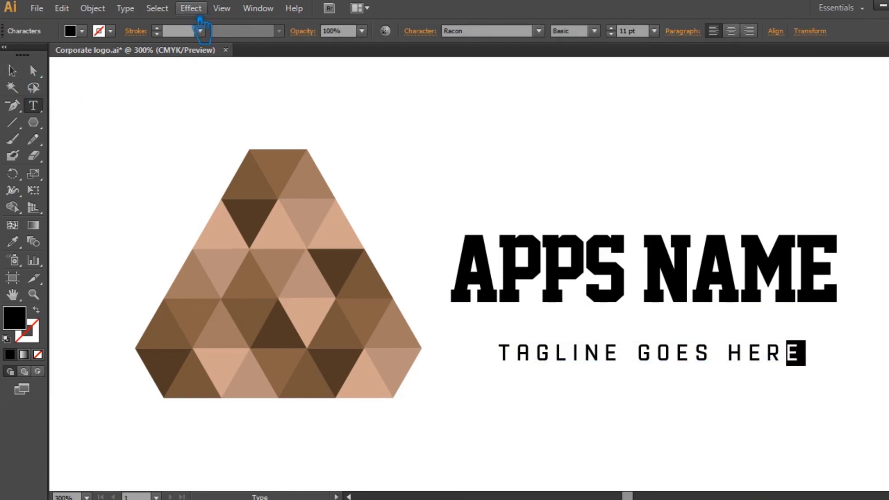
left_click(435, 32)
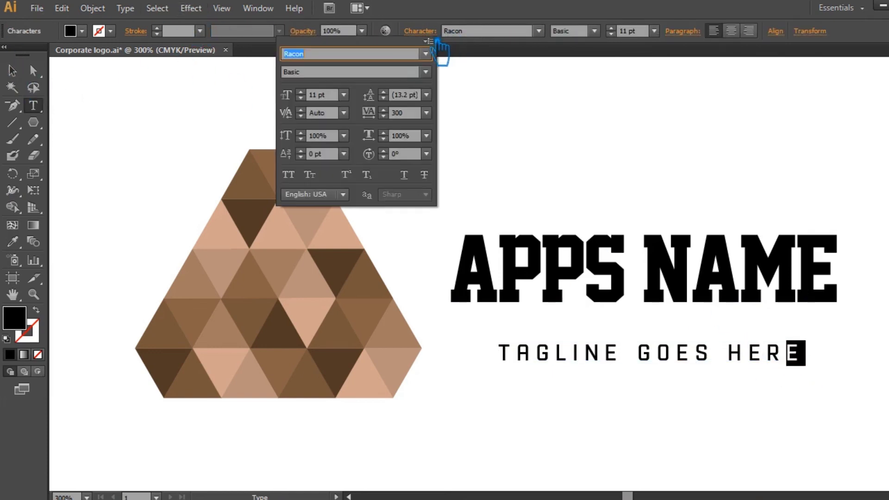
left_click(424, 113)
left_click(456, 210)
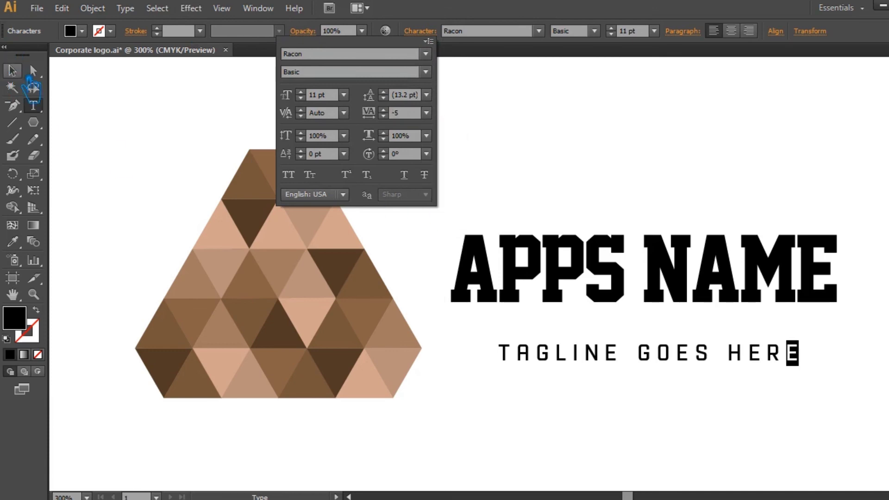
left_click(20, 69)
left_click(822, 410)
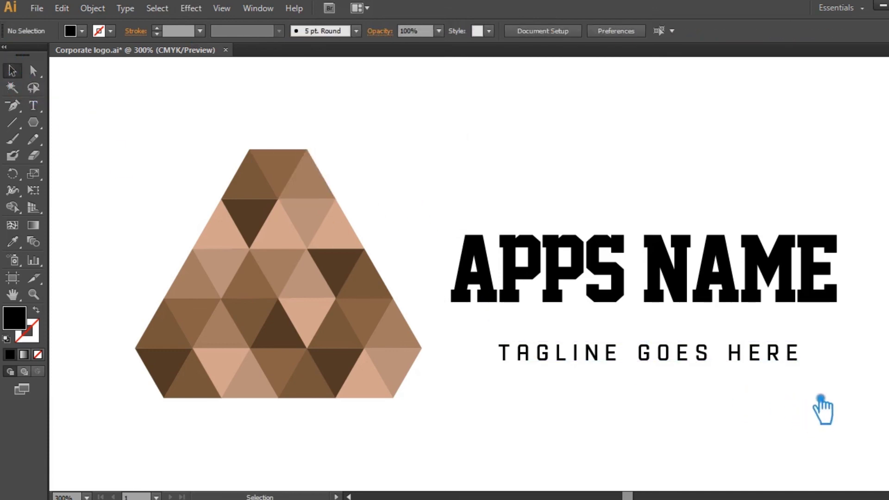
left_click_drag(639, 368, 633, 356)
left_click(591, 397)
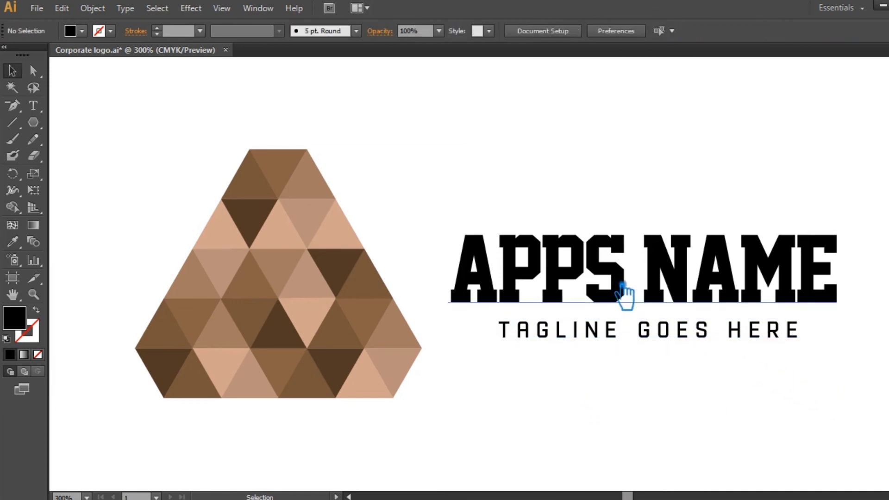
Colour the word APPS with a medium brown sampled from the triangle logo.
left_click(623, 292)
left_click(33, 106)
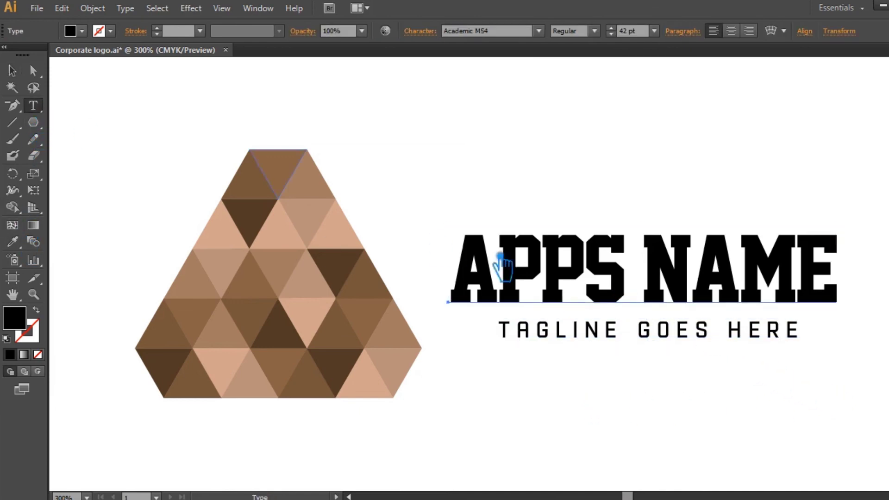
left_click_drag(626, 278, 449, 280)
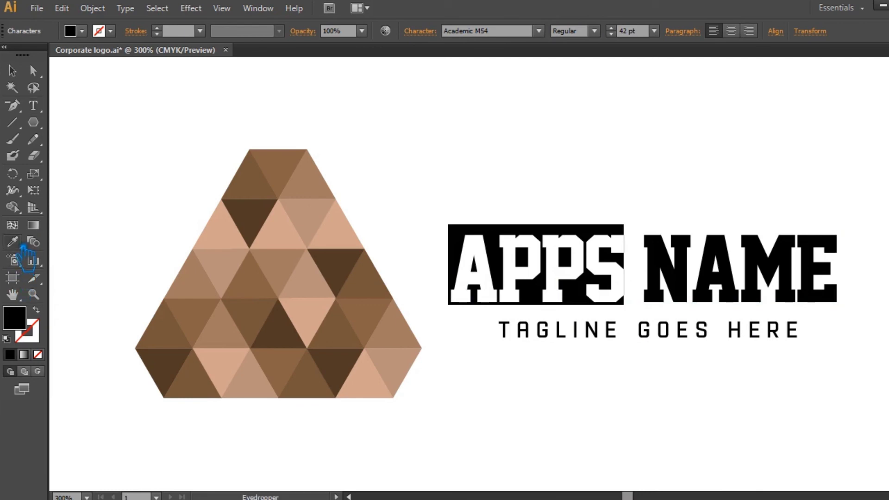
left_click(184, 369)
left_click(12, 71)
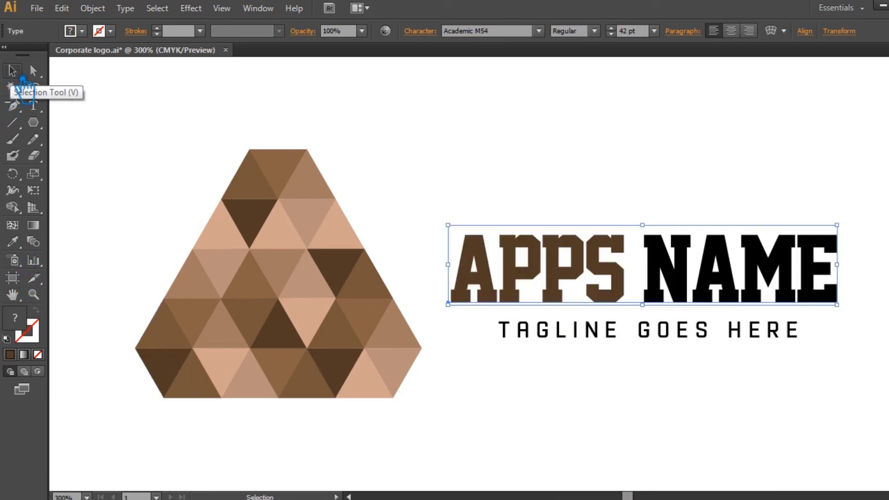
left_click(33, 106)
left_click_drag(626, 283, 448, 281)
left_click(13, 241)
left_click(181, 340)
left_click(12, 70)
Colour the word NAME with a brown sampled from the logo.
left_click(33, 106)
left_click_drag(643, 269, 853, 283)
left_click(12, 241)
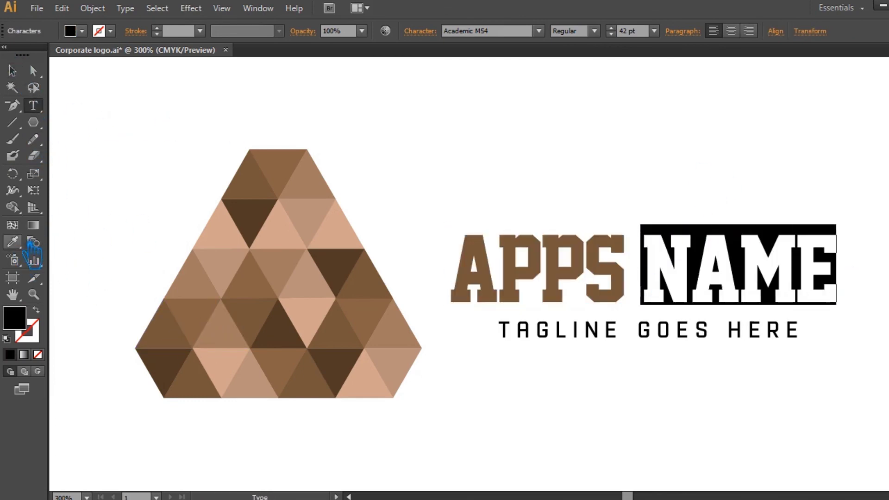
left_click(210, 323)
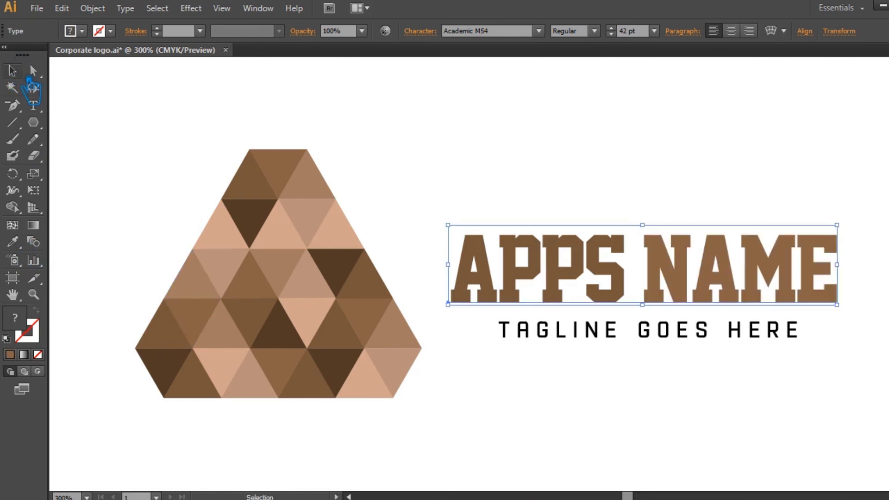